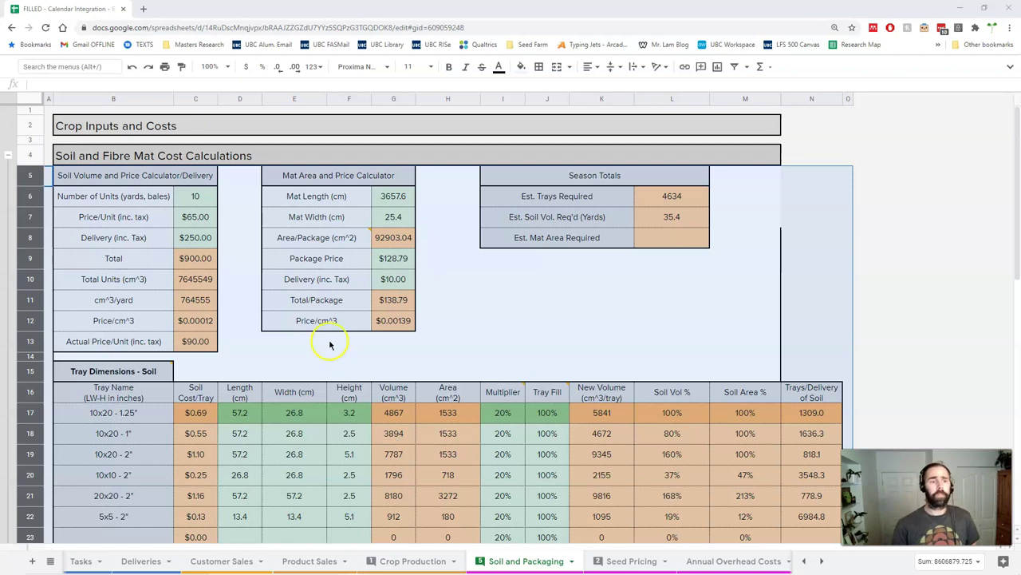
Set the soil Price/Unit (inc. tax) in the volume and price calculator to the formula =65*1.12
{"action": "left_click", "coordinate": [150, 218]}
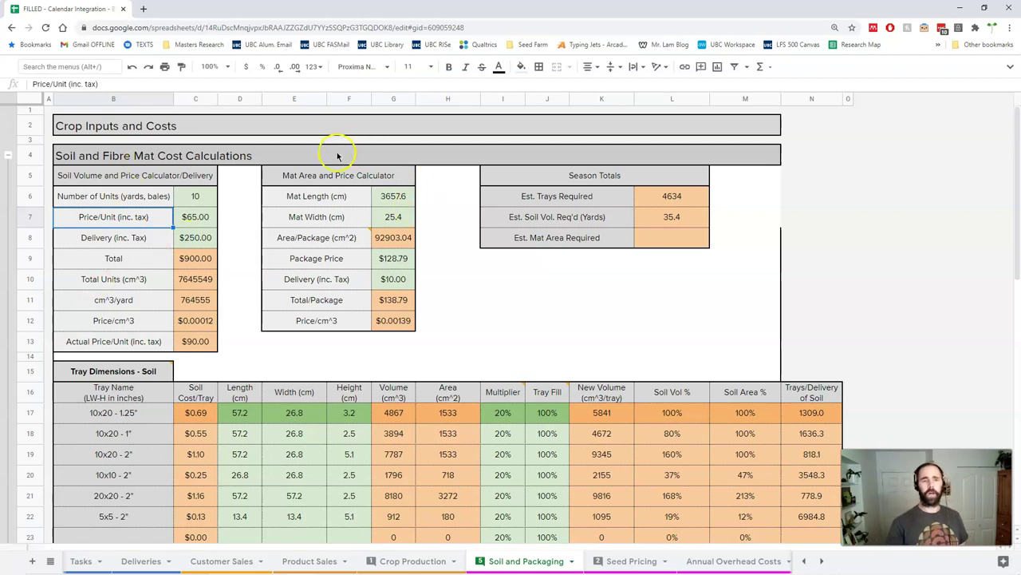
{"action": "mouse_move", "coordinate": [329, 247]}
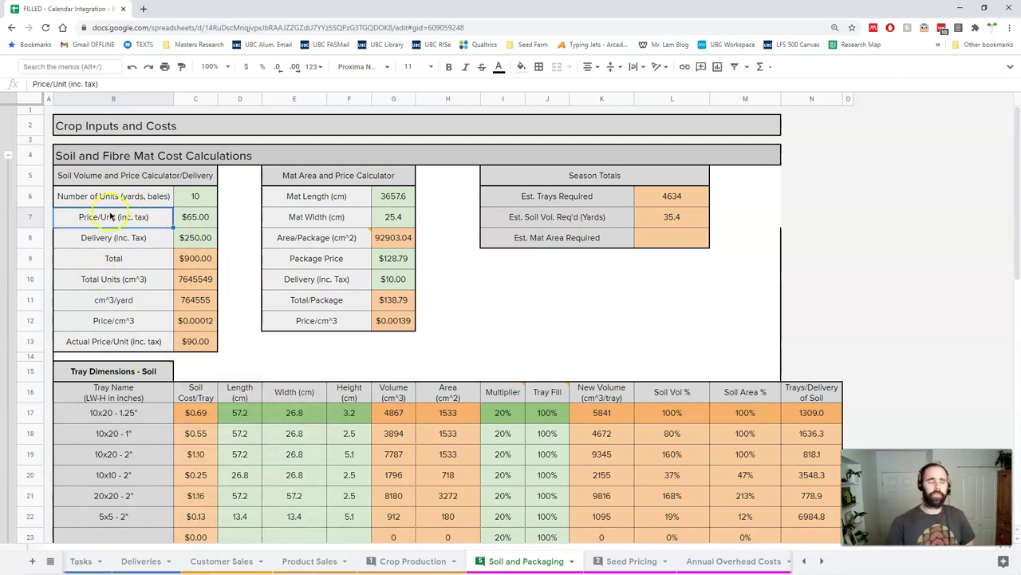
{"action": "left_click", "coordinate": [198, 199]}
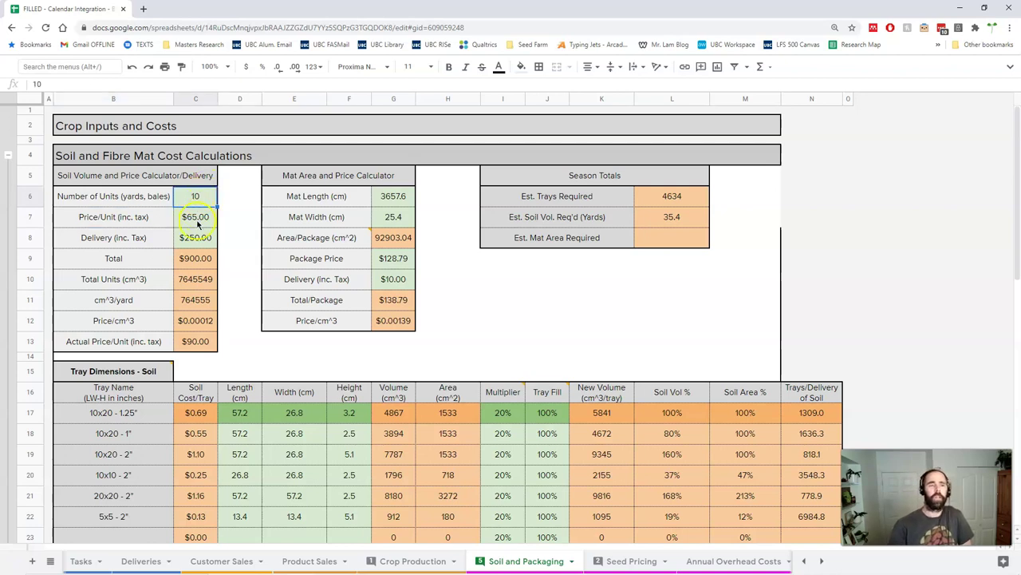
{"action": "left_click", "coordinate": [199, 221]}
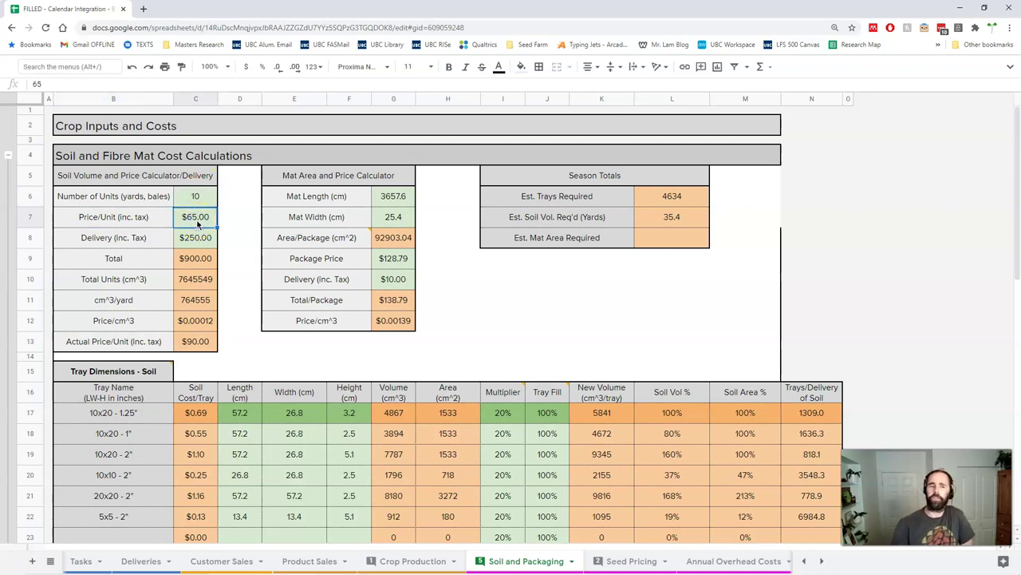
{"action": "left_click", "coordinate": [65, 86]}
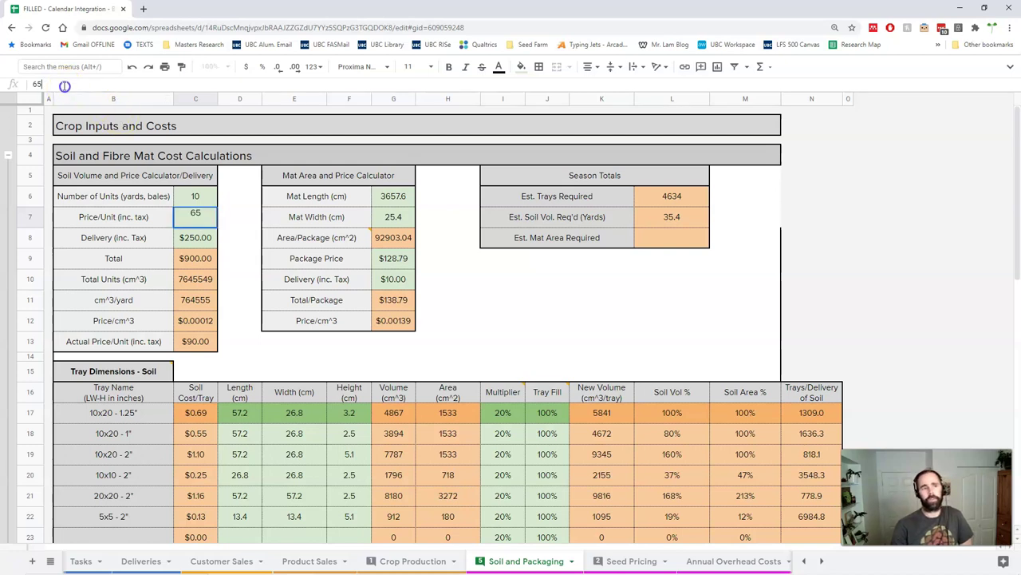
{"action": "type", "text": "/"}
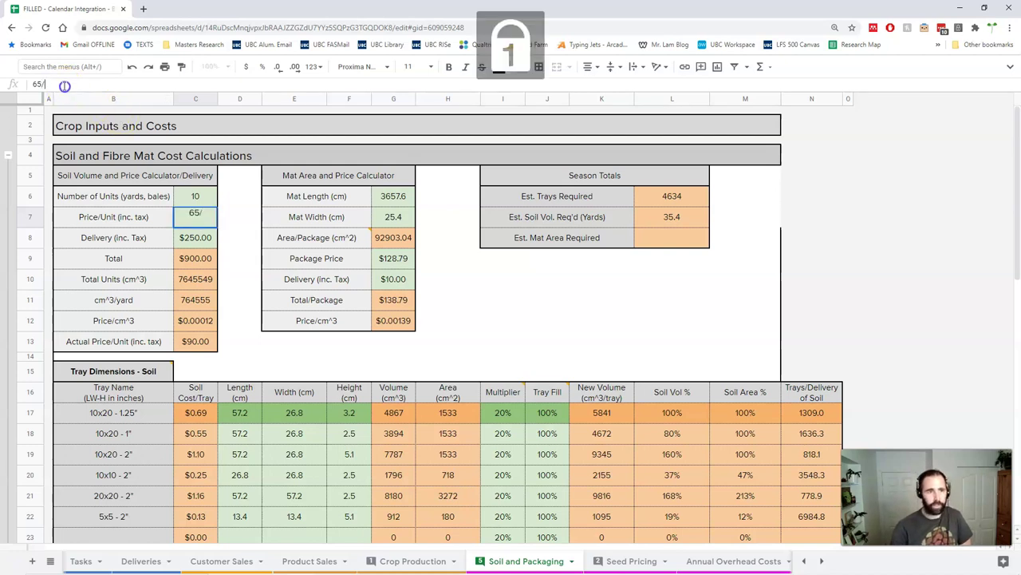
{"action": "key", "text": "BackSpace"}
{"action": "key", "text": "BackSpace"}
{"action": "key", "text": "BackSpace"}
{"action": "type", "text": "="}
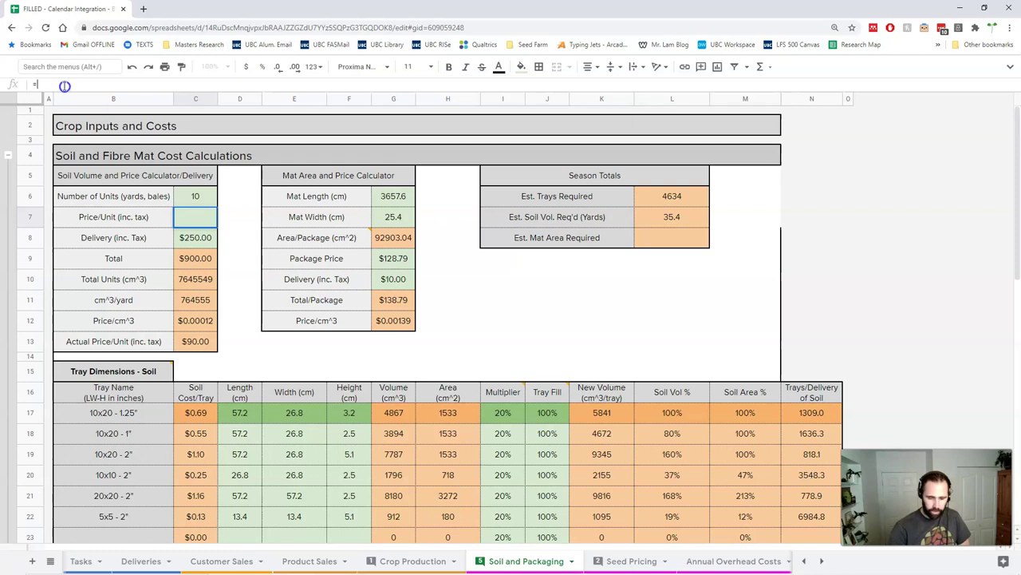
{"action": "type", "text": "65*1.12"}
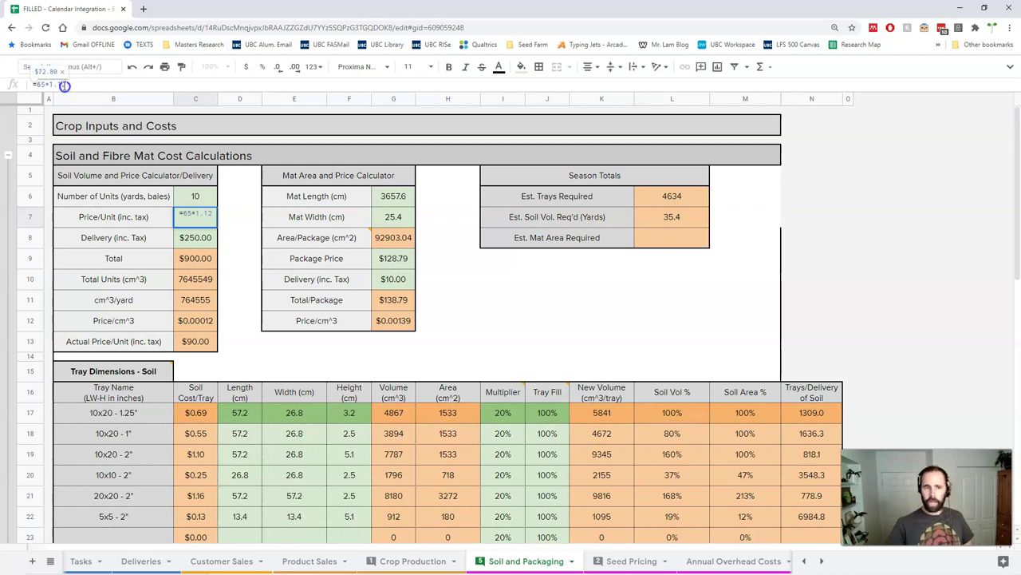
{"action": "key", "text": "Return"}
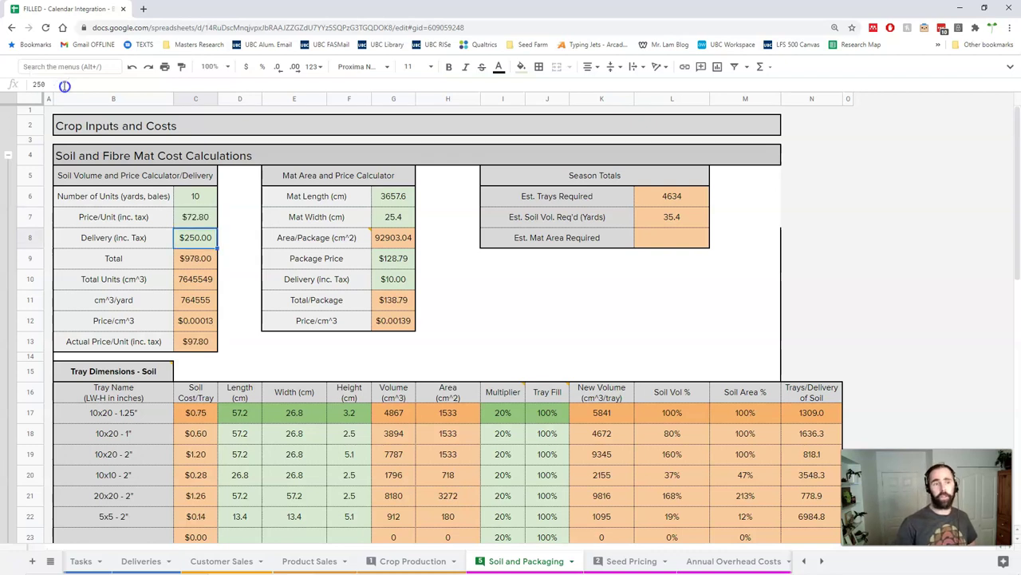
Examine the soil calculator's formulas for Total, Total Units, cm^3/yard, Price/cm^3 and Actual Price/Unit, together with the Price/Unit formula
{"action": "left_click", "coordinate": [191, 255]}
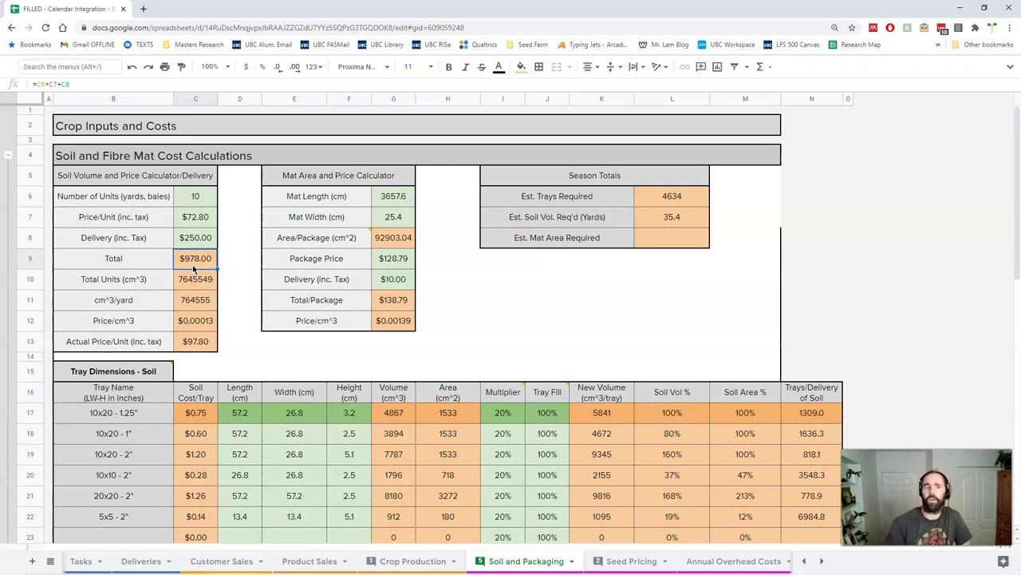
{"action": "left_click", "coordinate": [196, 279]}
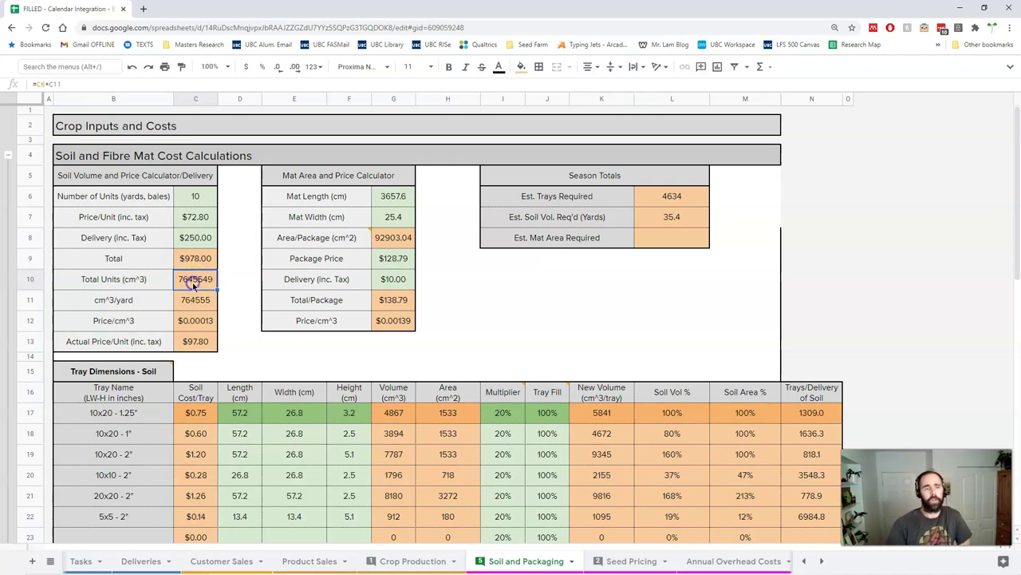
{"action": "left_click", "coordinate": [195, 301]}
{"action": "left_click", "coordinate": [198, 279]}
{"action": "left_click", "coordinate": [198, 300]}
{"action": "left_click", "coordinate": [202, 281]}
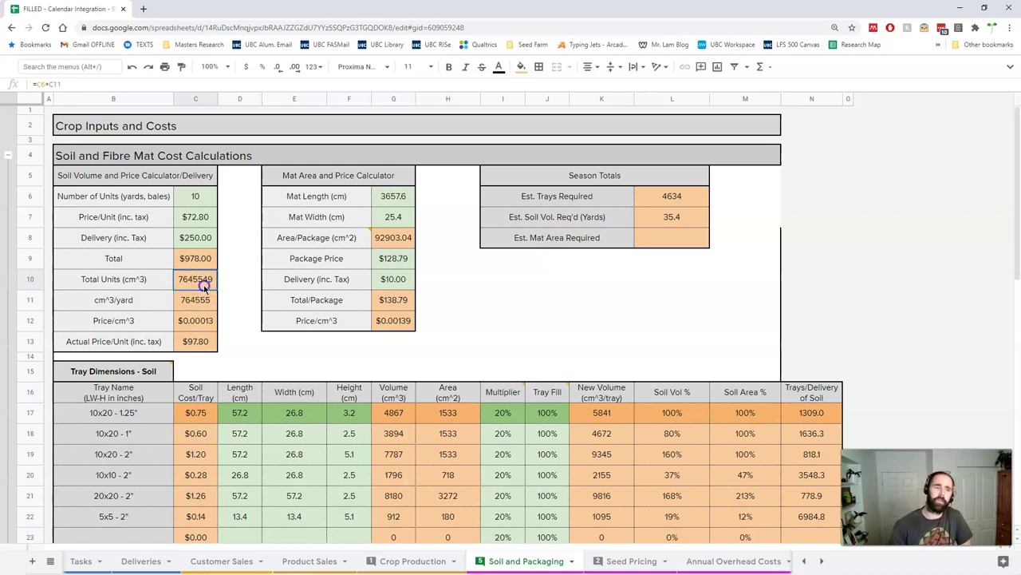
{"action": "left_click", "coordinate": [204, 301]}
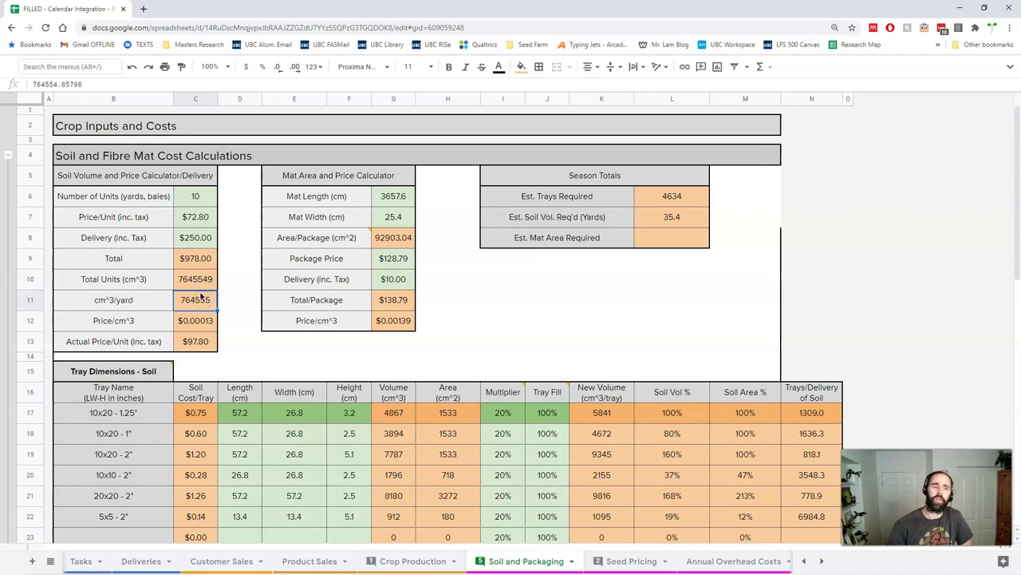
{"action": "left_click", "coordinate": [200, 280]}
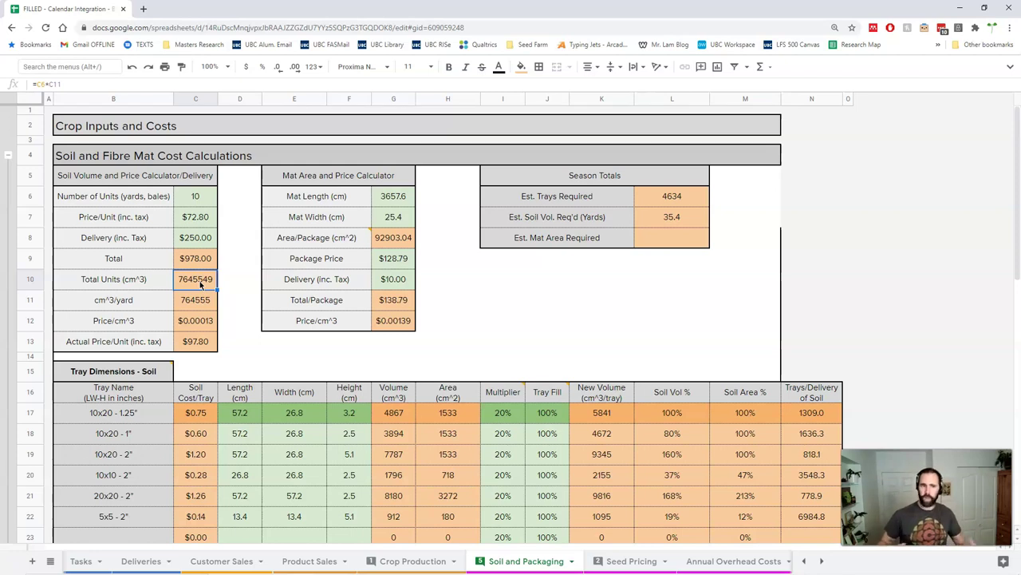
{"action": "left_click", "coordinate": [198, 322]}
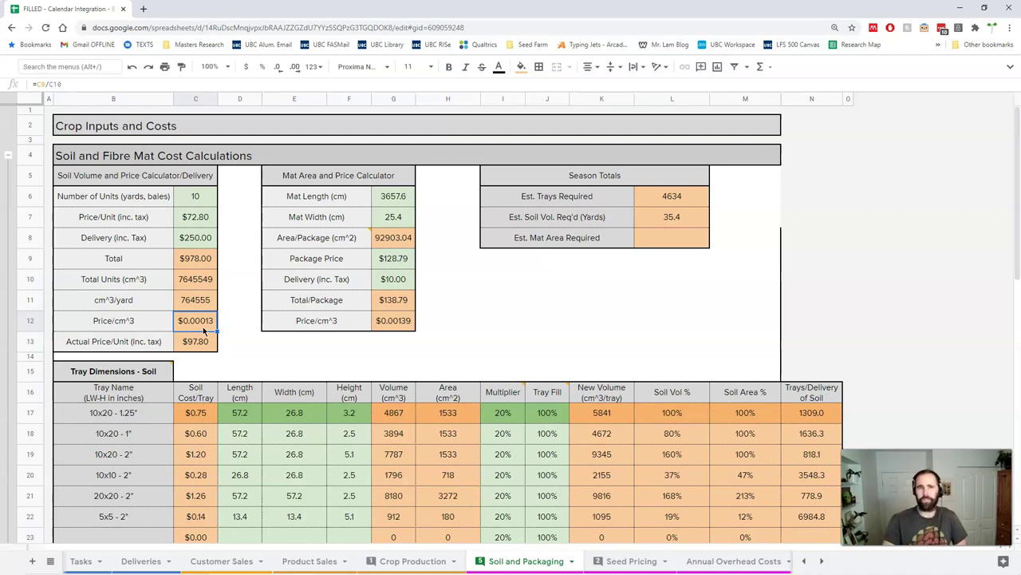
{"action": "left_click", "coordinate": [230, 341]}
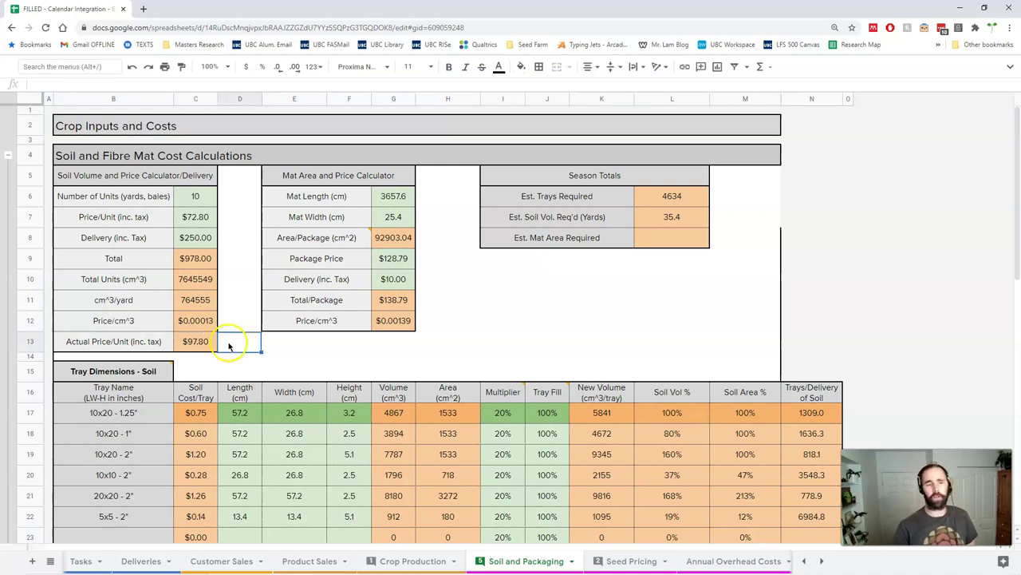
{"action": "left_click", "coordinate": [203, 221]}
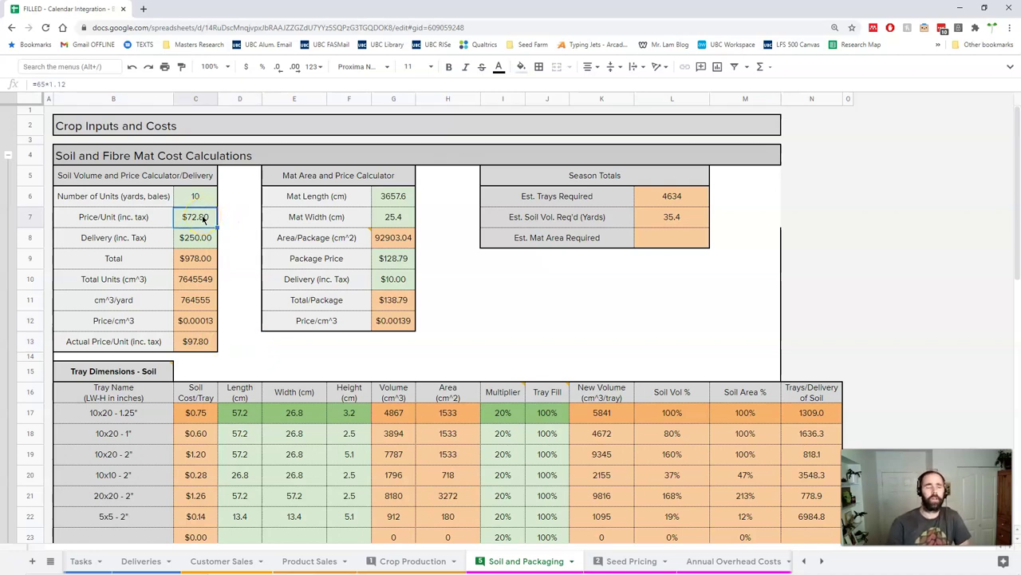
{"action": "left_click", "coordinate": [198, 205]}
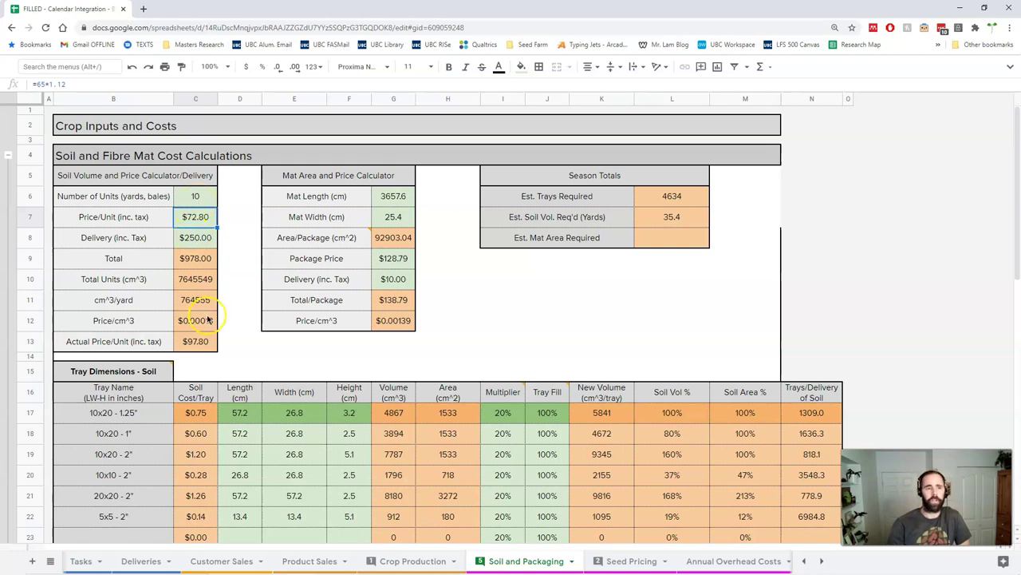
{"action": "left_click", "coordinate": [202, 341]}
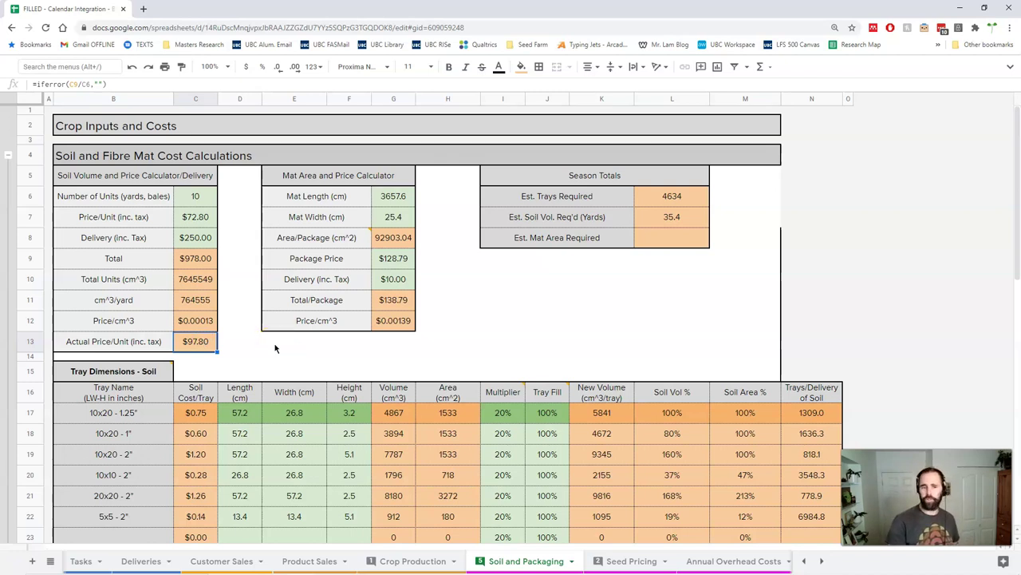
Review the tray names in the Tray Dimensions - Soil table and the length of the 10x20 - 1.25" tray
{"action": "scroll", "coordinate": [300, 363], "scroll_direction": "down", "scroll_amount": 1}
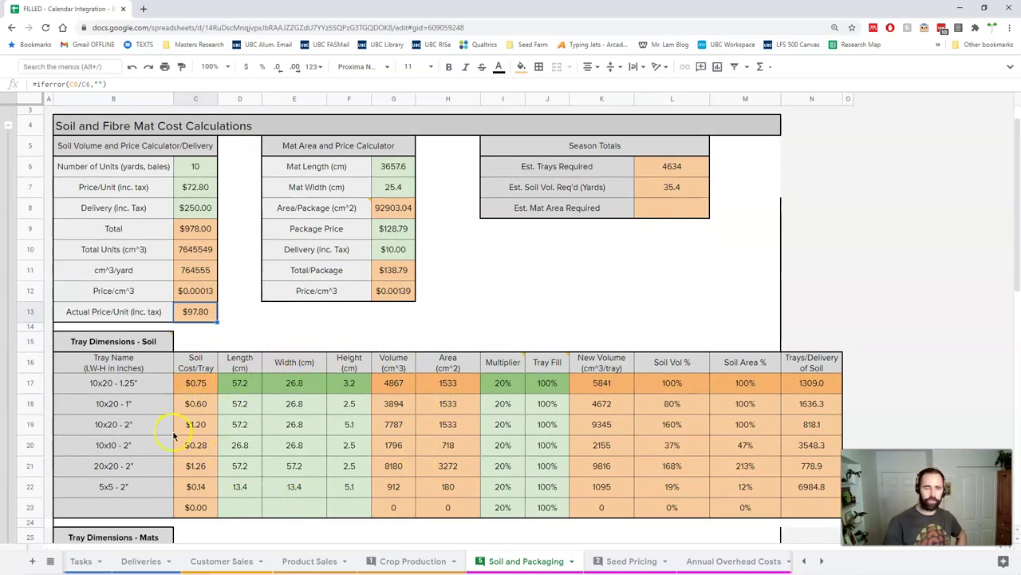
{"action": "left_click", "coordinate": [114, 383]}
{"action": "left_click", "coordinate": [115, 403]}
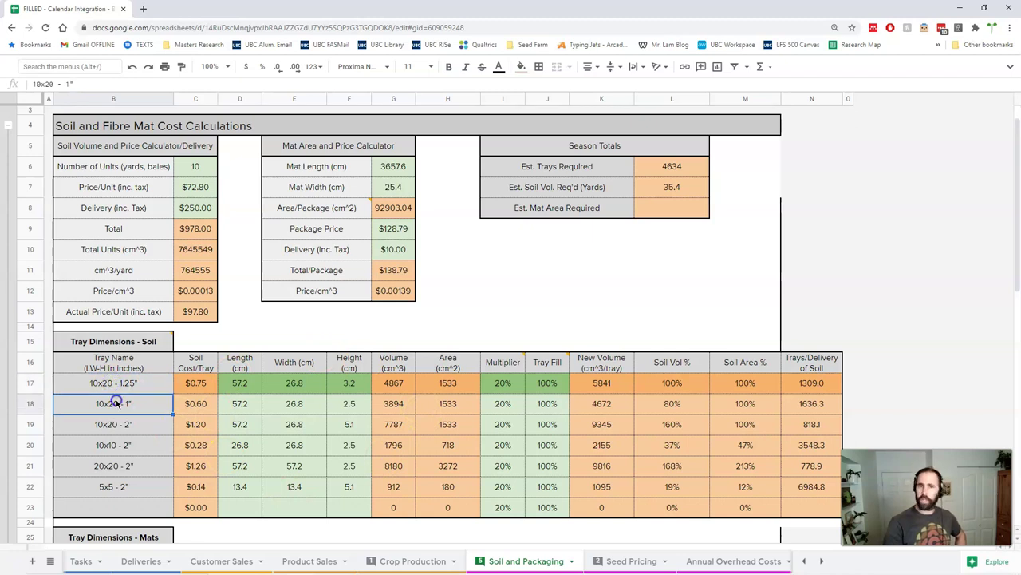
{"action": "left_click", "coordinate": [119, 424]}
{"action": "left_click", "coordinate": [122, 445]}
{"action": "left_click", "coordinate": [120, 466]}
{"action": "left_click", "coordinate": [124, 486]}
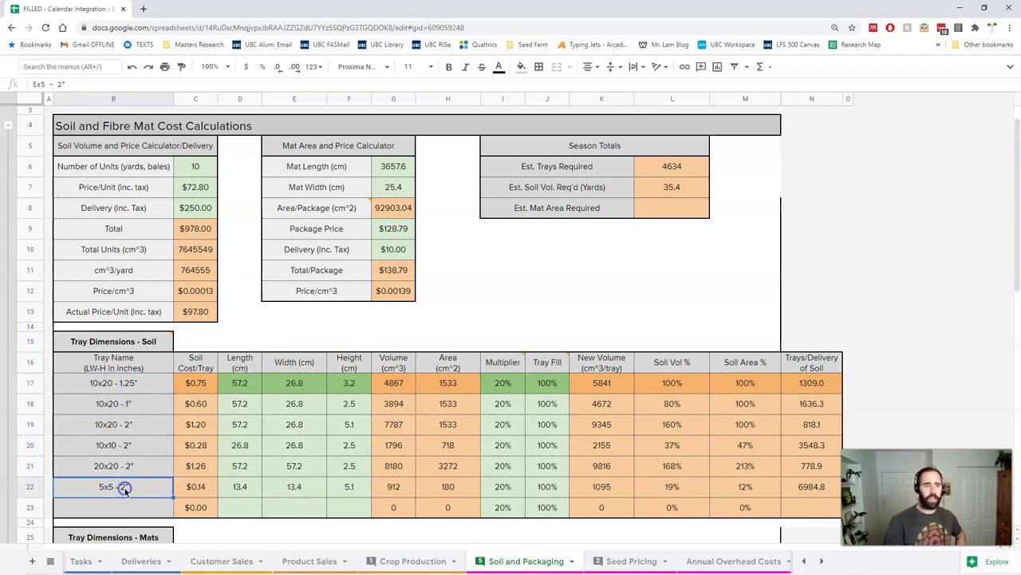
{"action": "left_click", "coordinate": [113, 385]}
{"action": "left_click", "coordinate": [119, 403]}
{"action": "left_click", "coordinate": [124, 424]}
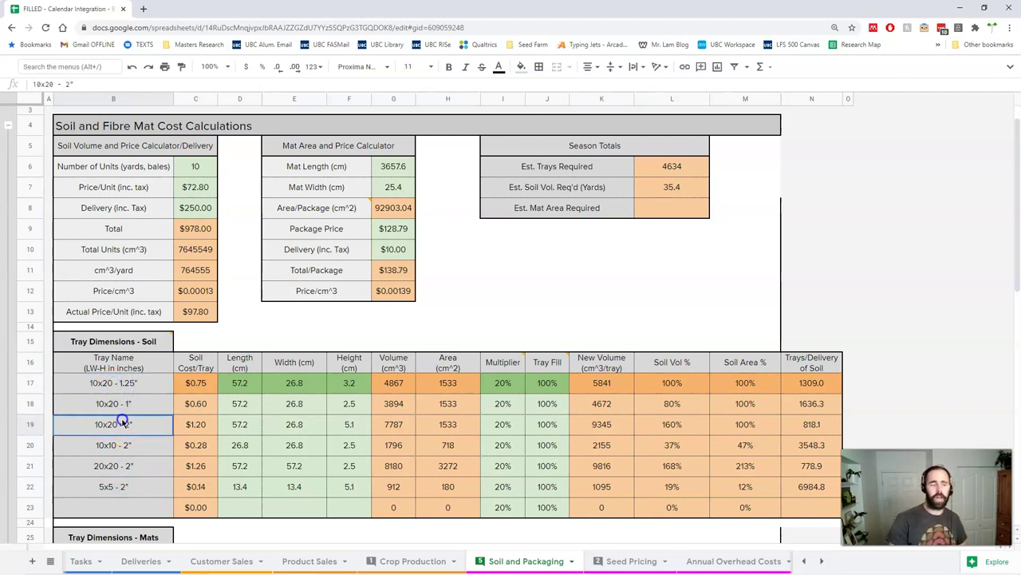
{"action": "left_click", "coordinate": [240, 385]}
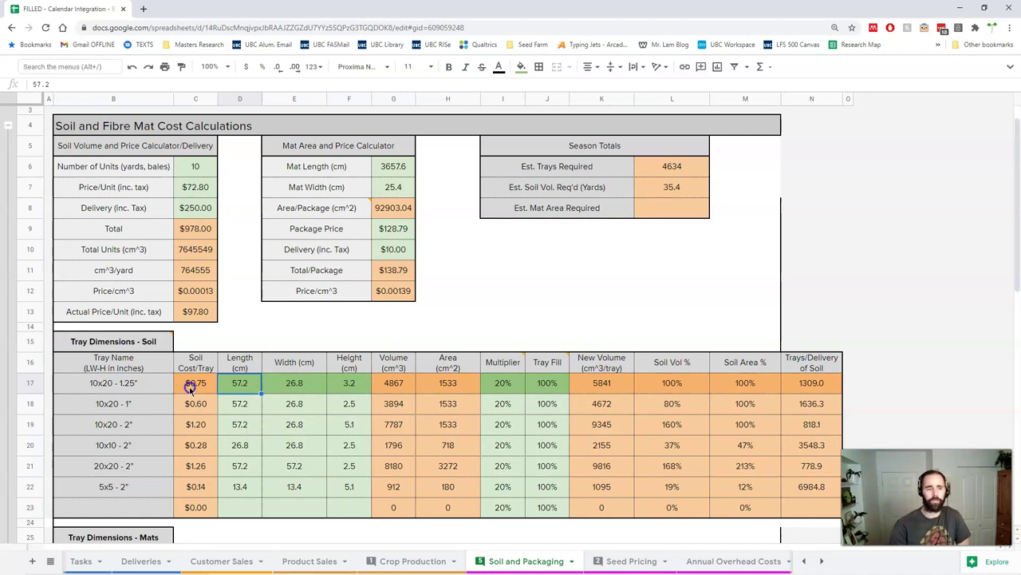
{"action": "left_click", "coordinate": [102, 388]}
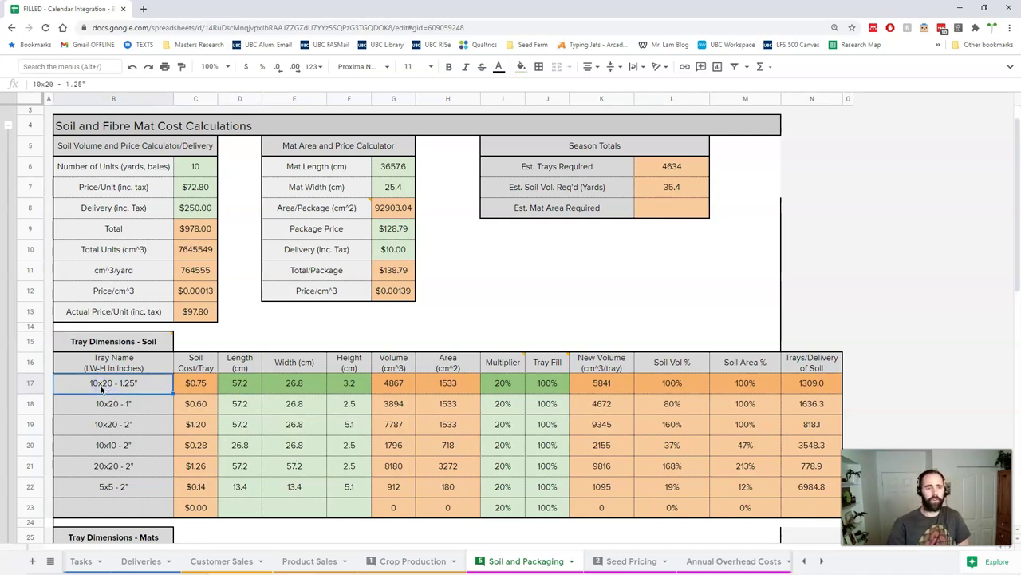
{"action": "left_click", "coordinate": [106, 438]}
{"action": "left_click", "coordinate": [108, 471]}
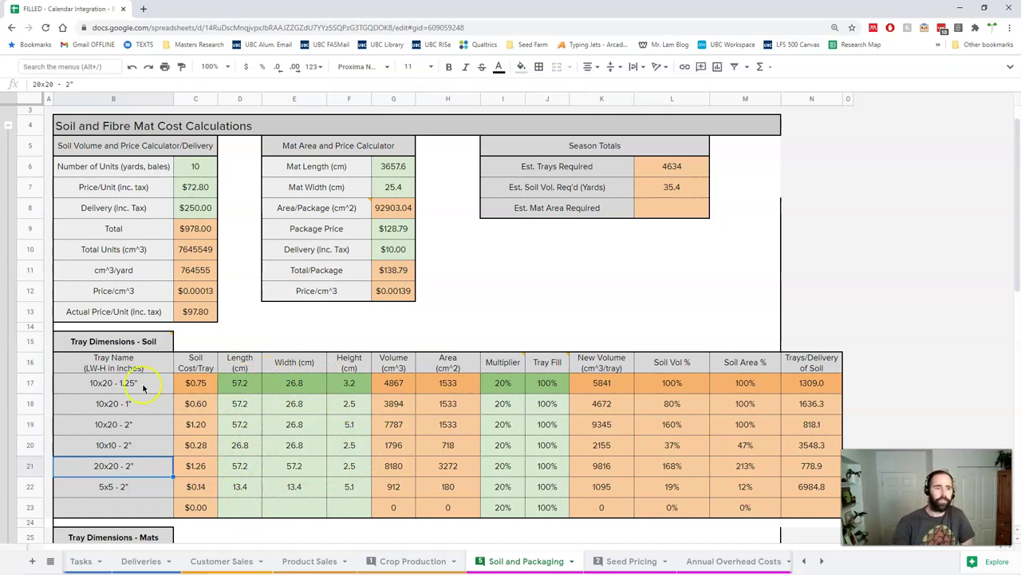
Compare the soil cost per tray of the 10x20 - 1.25", 10x20 - 2" and 20x20 - 2" trays and check the blank row's cost formula
{"action": "left_click", "coordinate": [185, 386]}
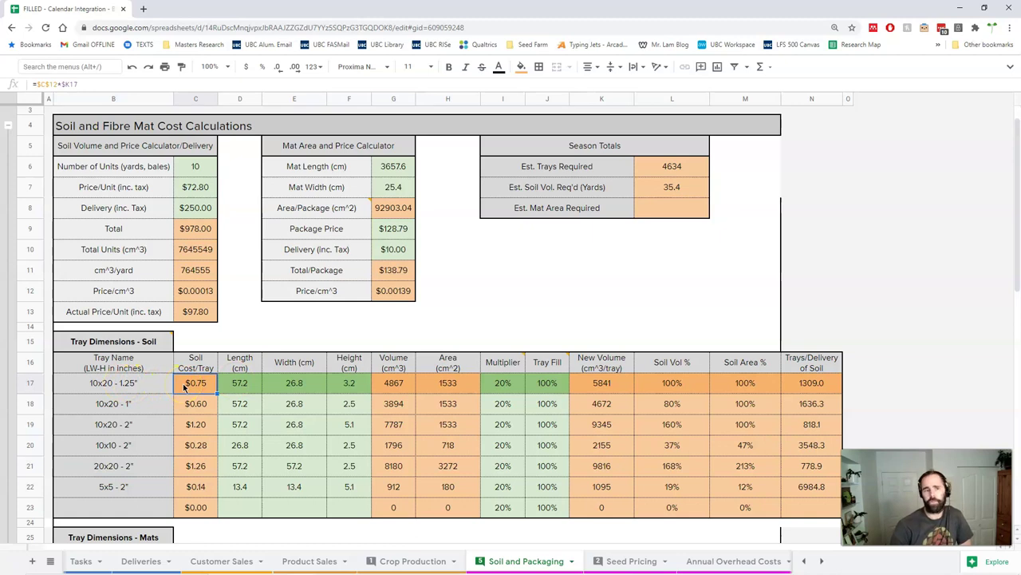
{"action": "left_click", "coordinate": [134, 385]}
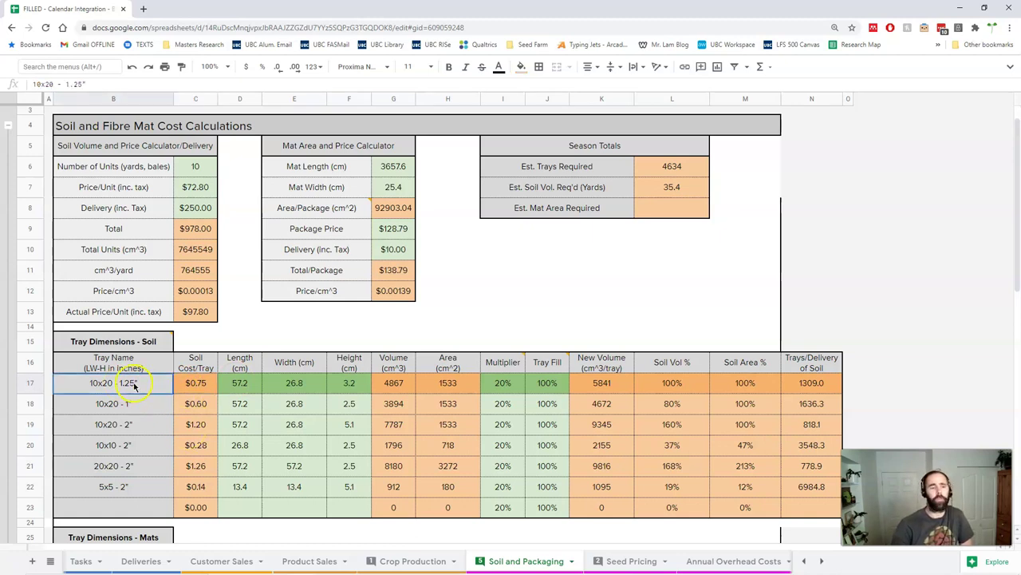
{"action": "left_click", "coordinate": [137, 429]}
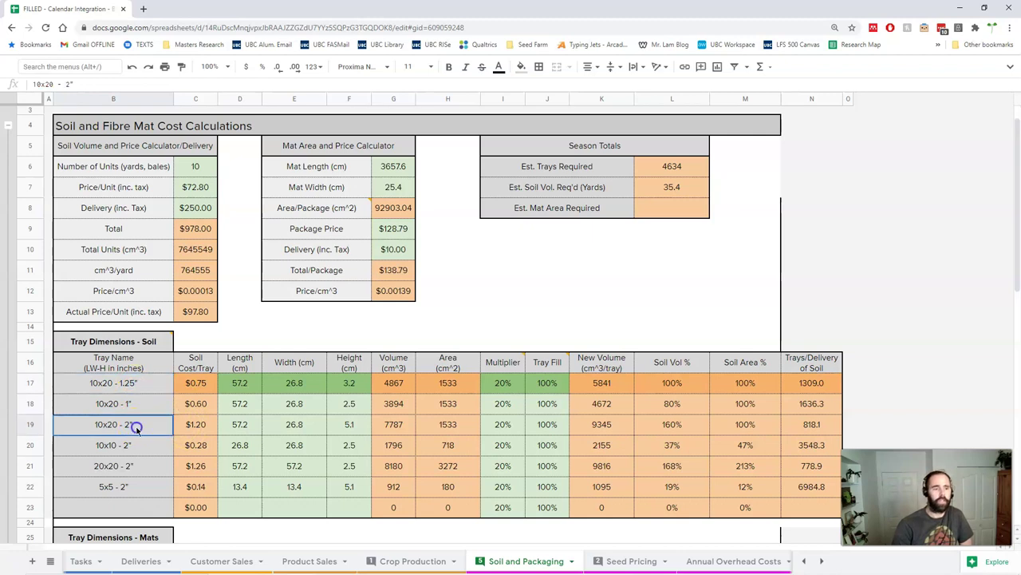
{"action": "left_click", "coordinate": [200, 428]}
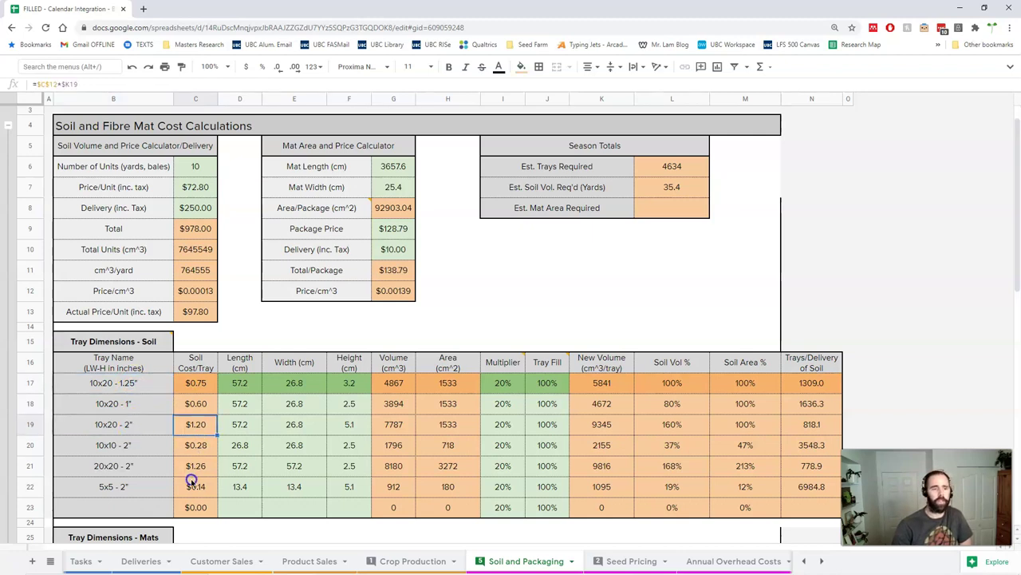
{"action": "left_click", "coordinate": [120, 468]}
{"action": "left_click", "coordinate": [182, 468]}
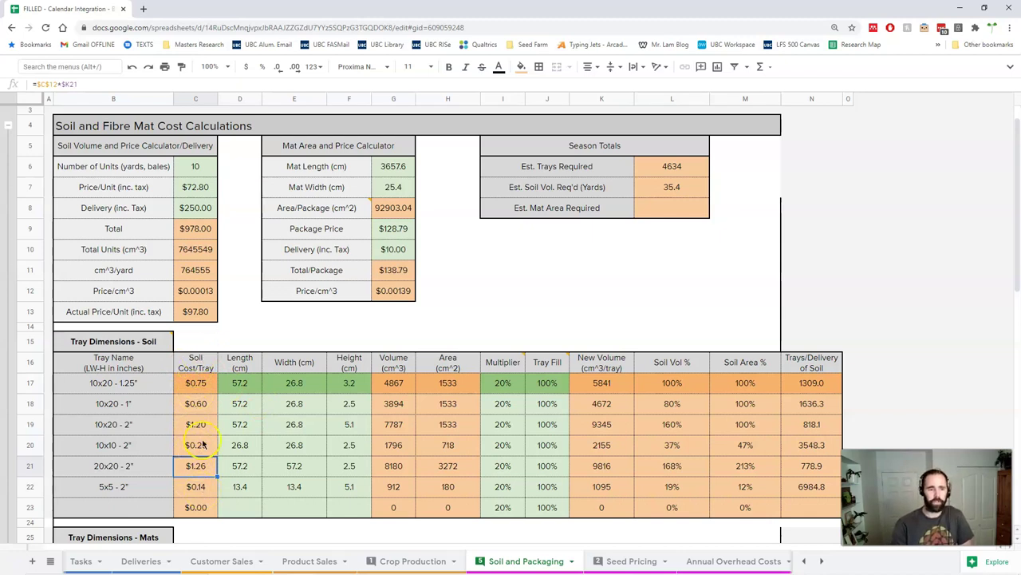
{"action": "left_click", "coordinate": [193, 510]}
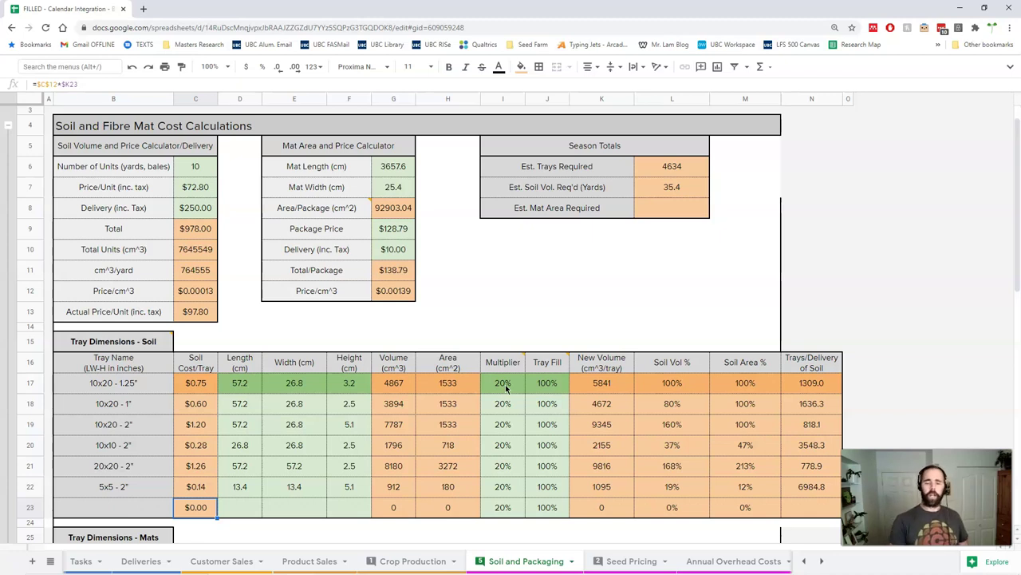
Set the Multiplier of the 10x20 - 1.25" tray in the soil table to 0%
{"action": "mouse_move", "coordinate": [499, 387]}
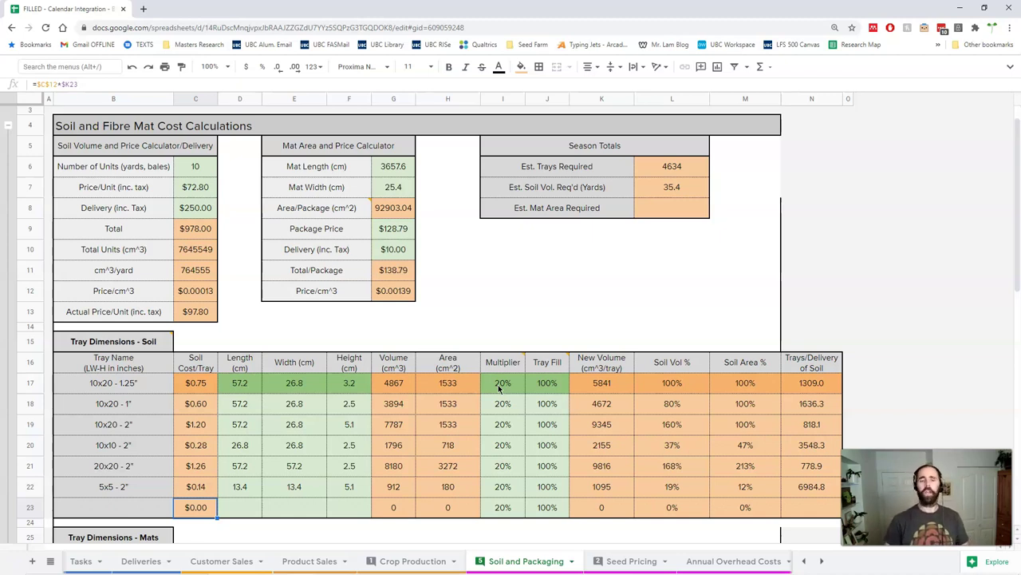
{"action": "left_click", "coordinate": [500, 385]}
{"action": "type", "text": "0"}
{"action": "key", "text": "Return"}
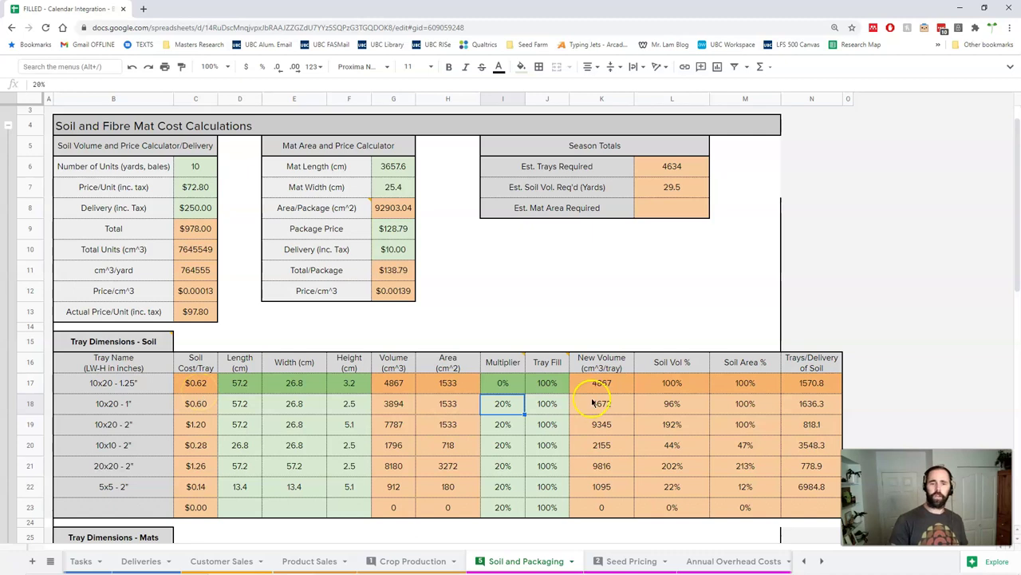
Restore the Multiplier of the 10x20 - 1.25" tray in the soil table to 20%
{"action": "left_click", "coordinate": [502, 380]}
{"action": "type", "text": "20"}
{"action": "key", "text": "Return"}
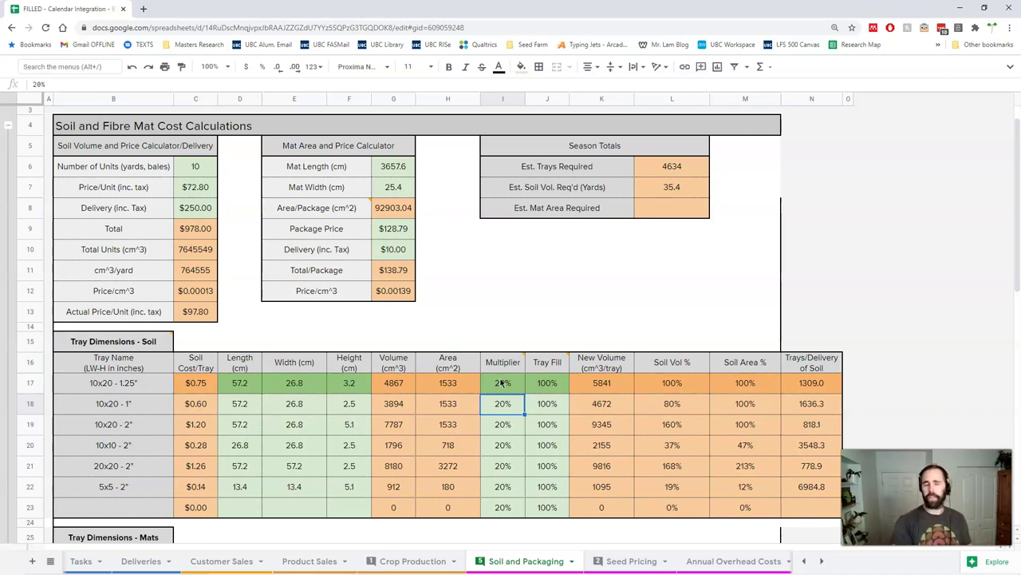
Set the Tray Fill of the 10x20 - 2" tray in the soil table to 50%
{"action": "left_click", "coordinate": [550, 386]}
{"action": "left_click", "coordinate": [547, 443]}
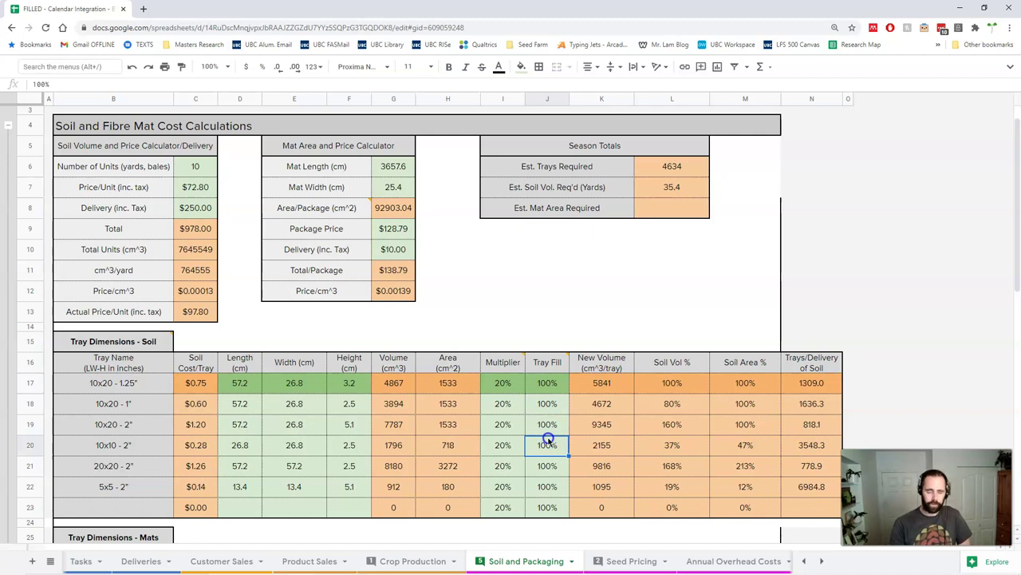
{"action": "key", "text": "Up"}
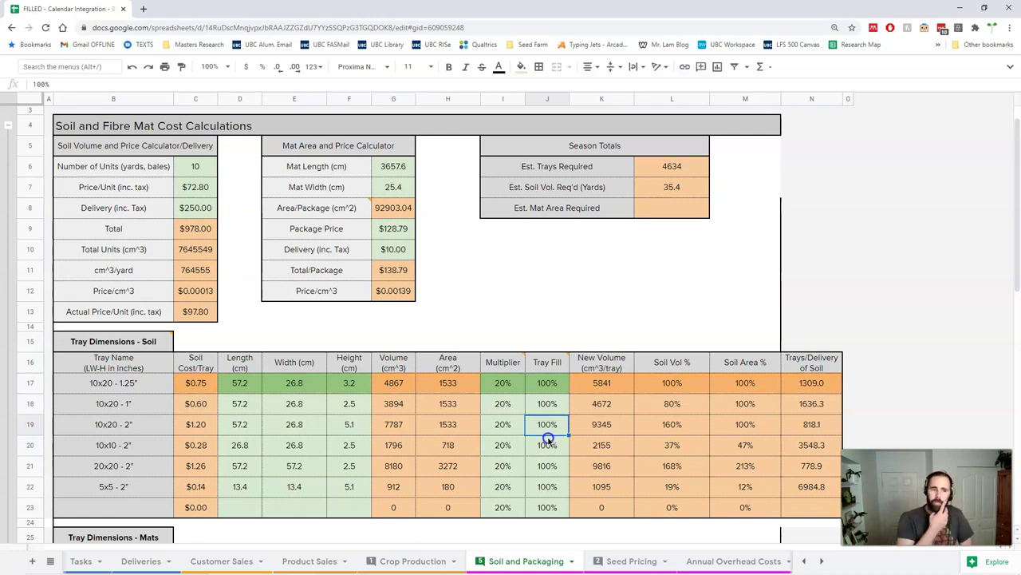
{"action": "type", "text": "50%"}
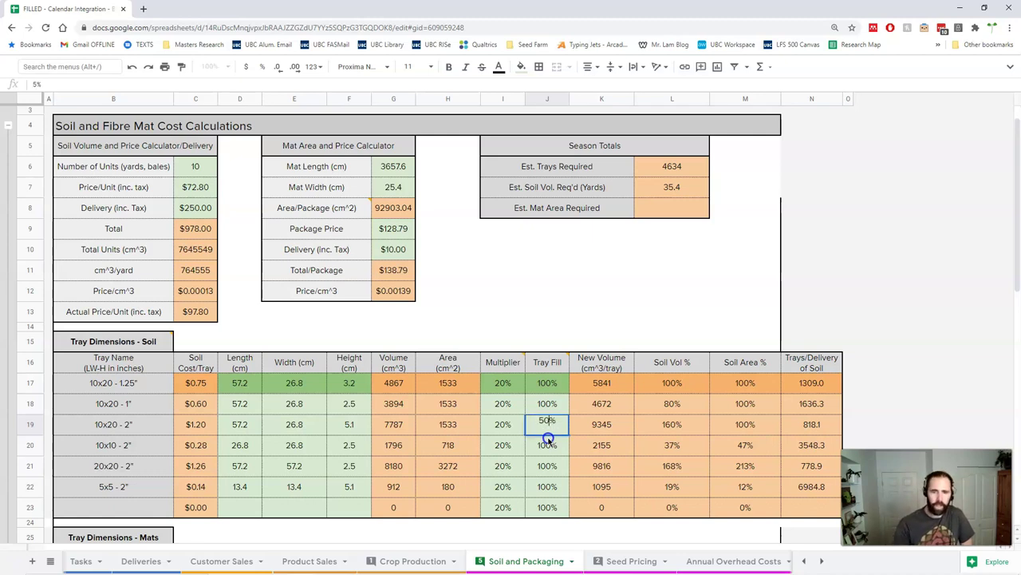
{"action": "key", "text": "Return"}
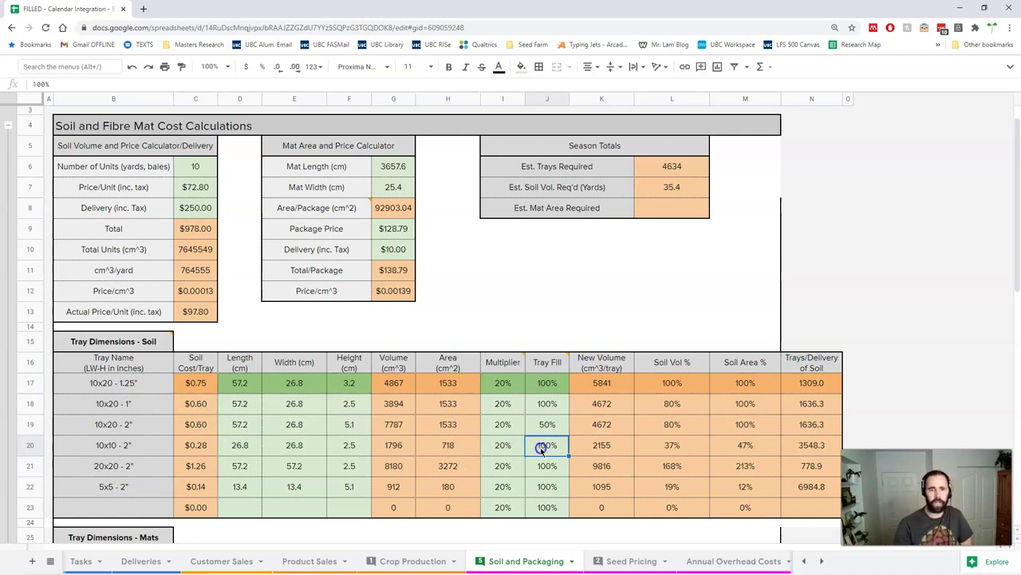
Restore the Tray Fill of the 10x20 - 2" tray in the soil table to 100%
{"action": "key", "text": "Up"}
{"action": "type", "text": "100%"}
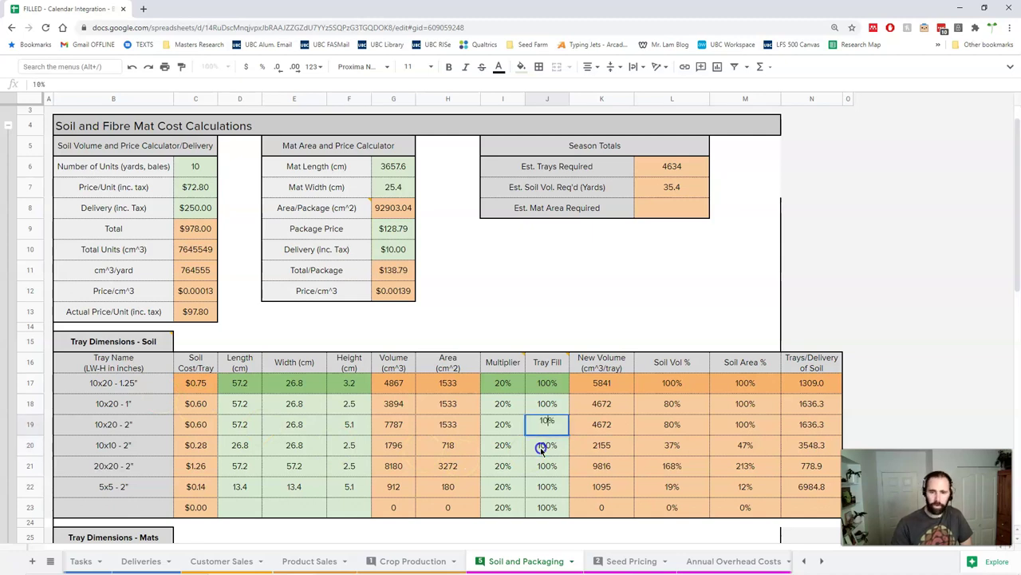
{"action": "key", "text": "Return"}
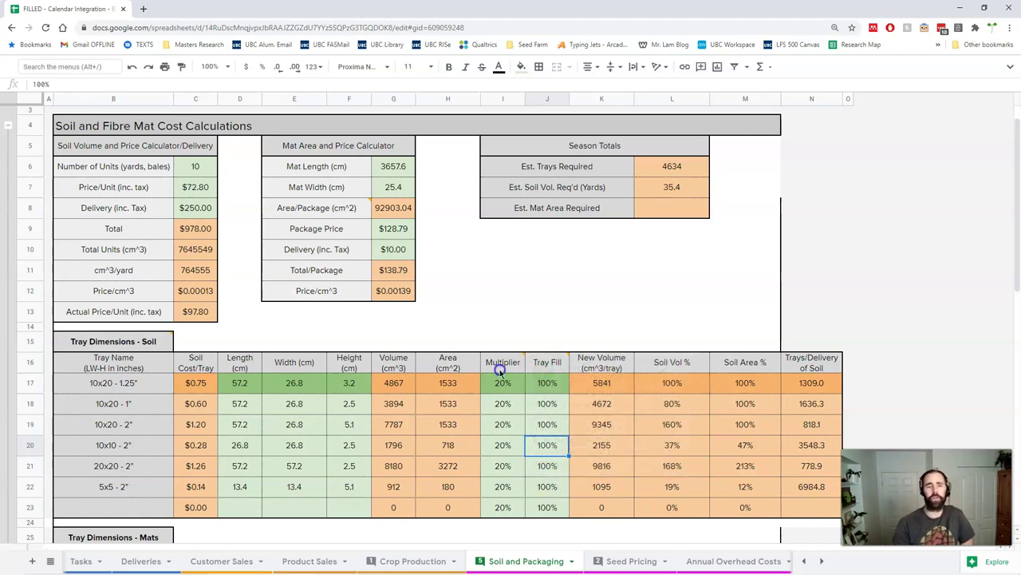
Read the comment attached to the Tray Fill column heading in the soil table
{"action": "mouse_move", "coordinate": [499, 362]}
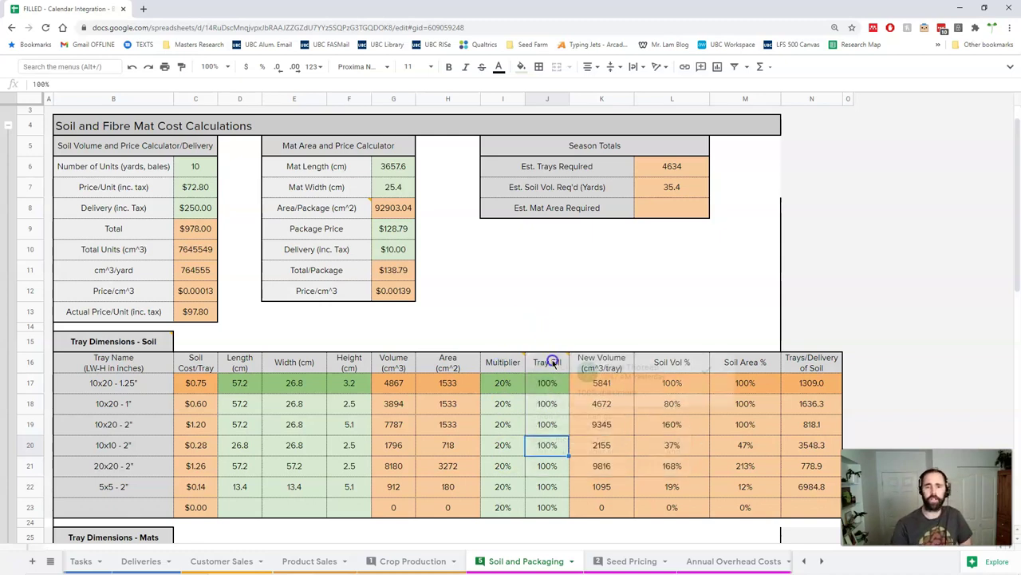
{"action": "mouse_move", "coordinate": [553, 361]}
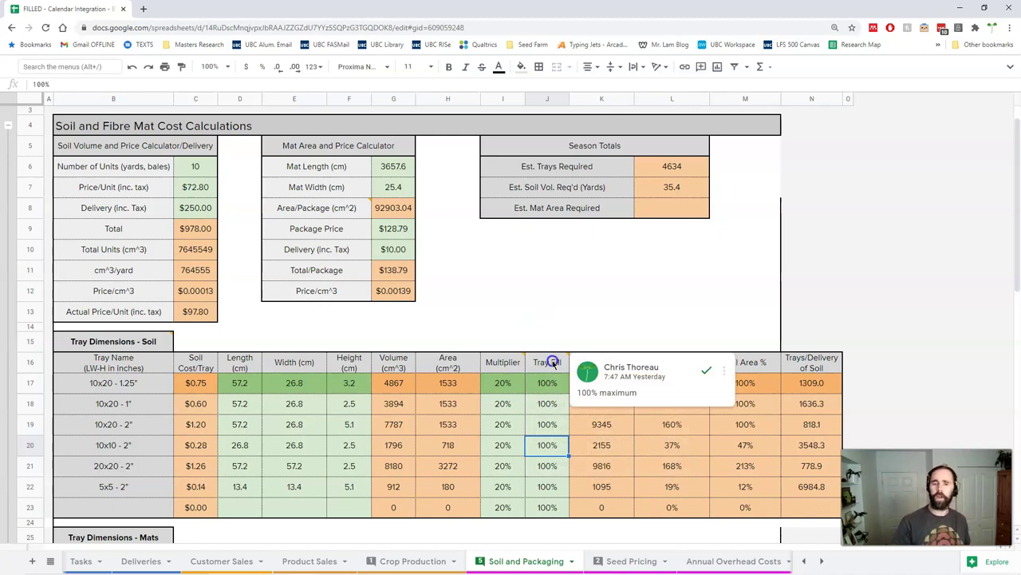
{"action": "left_click", "coordinate": [499, 294]}
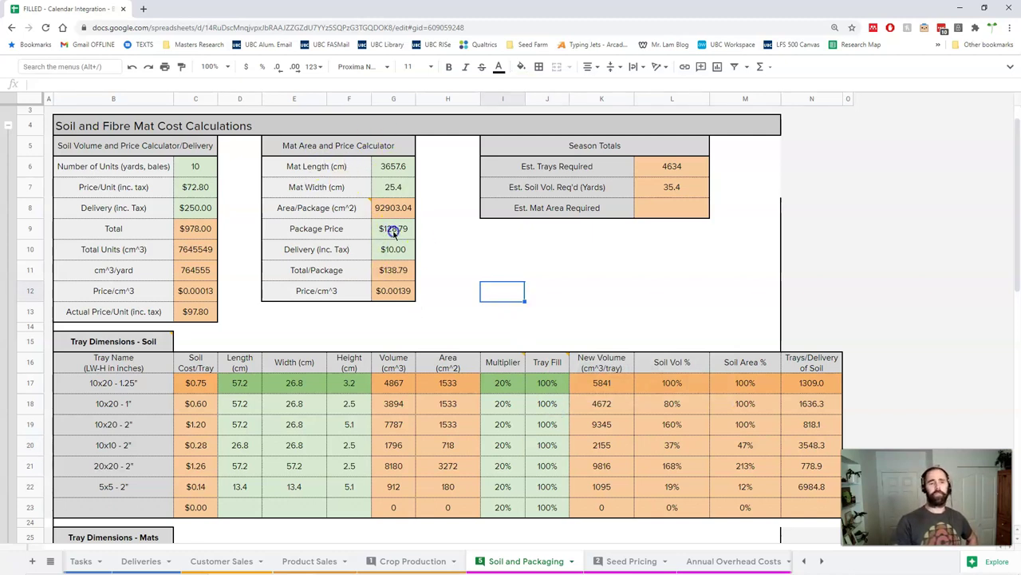
Check the formulas behind Mat Width, Mat Length and Area/Package in the Mat Area and Price Calculator
{"action": "left_click", "coordinate": [392, 187]}
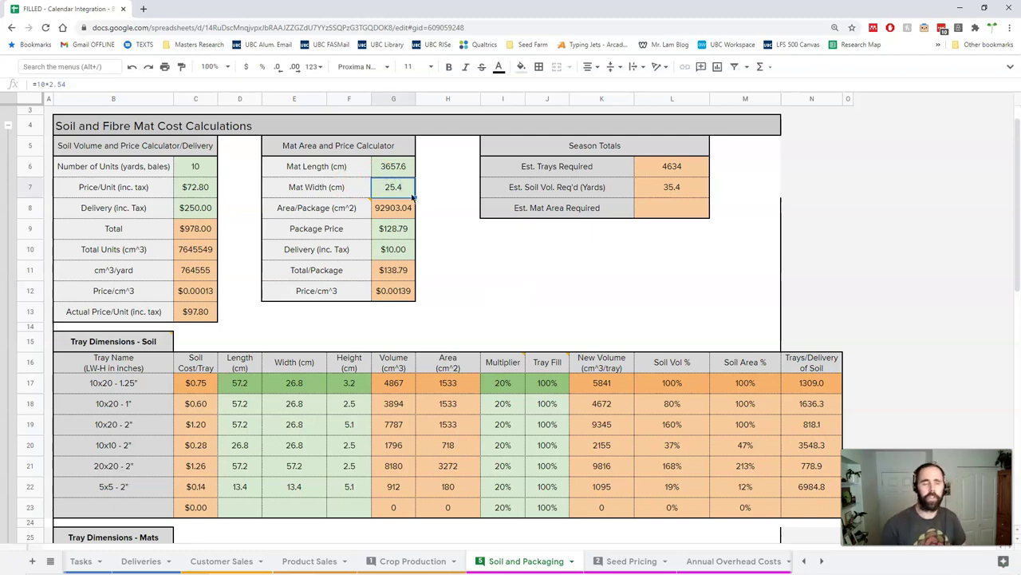
{"action": "left_click", "coordinate": [399, 167]}
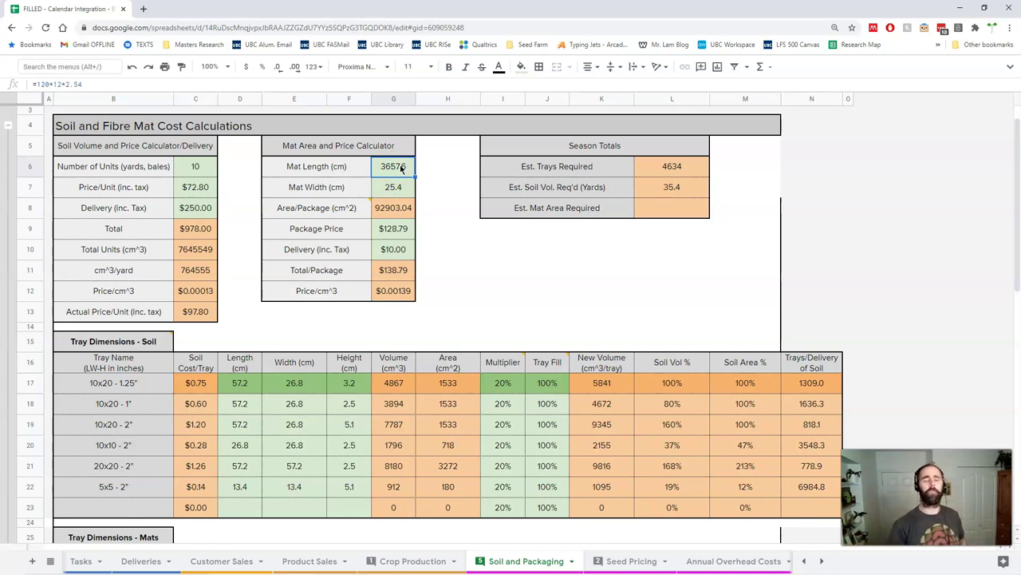
{"action": "left_click", "coordinate": [391, 209]}
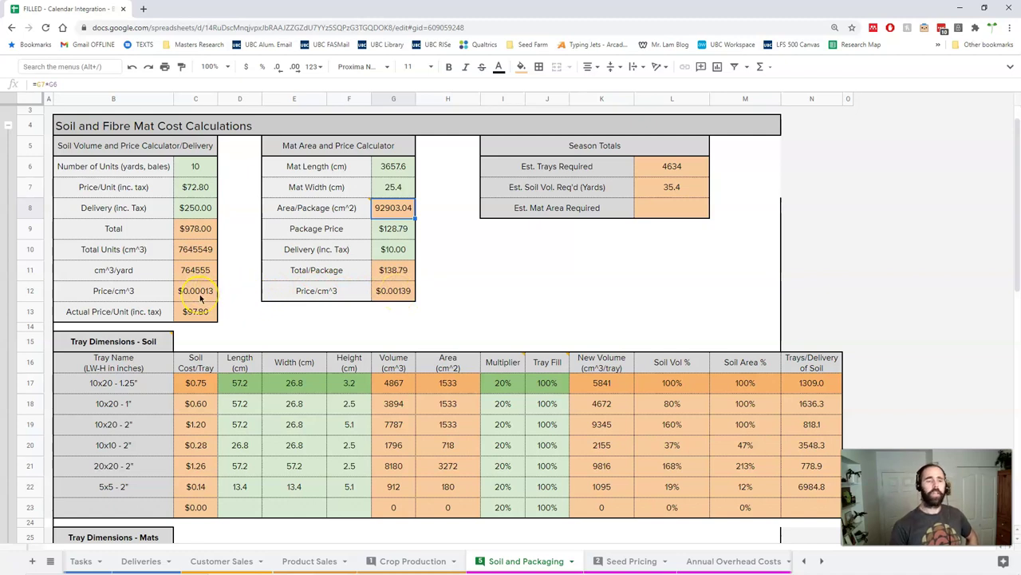
Correct the unit price label in the Mat Area and Price Calculator to read Price/cm^2
{"action": "left_click", "coordinate": [343, 294]}
{"action": "double_click", "coordinate": [349, 287]}
{"action": "key", "text": "BackSpace"}
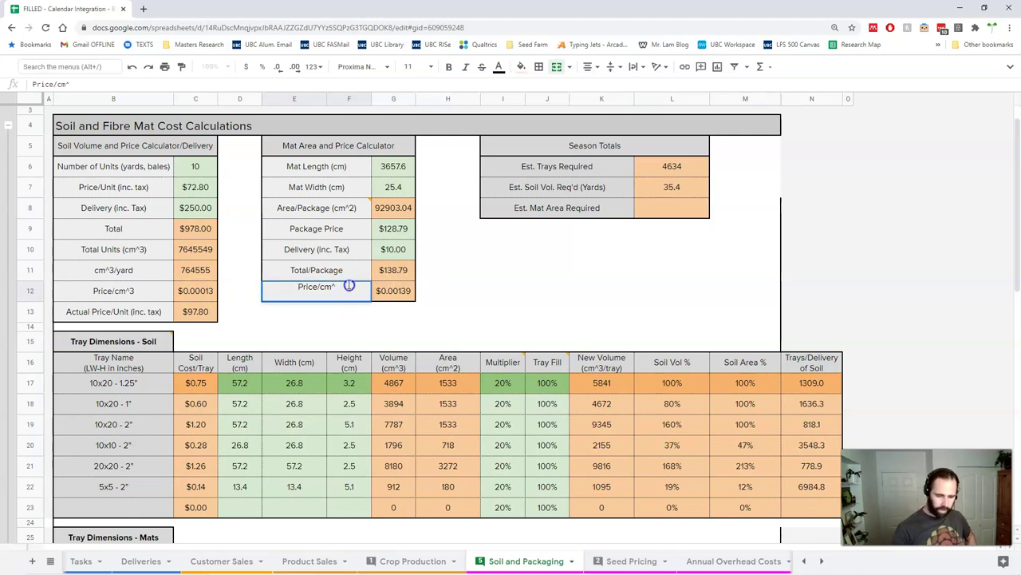
{"action": "type", "text": "2"}
{"action": "key", "text": "Return"}
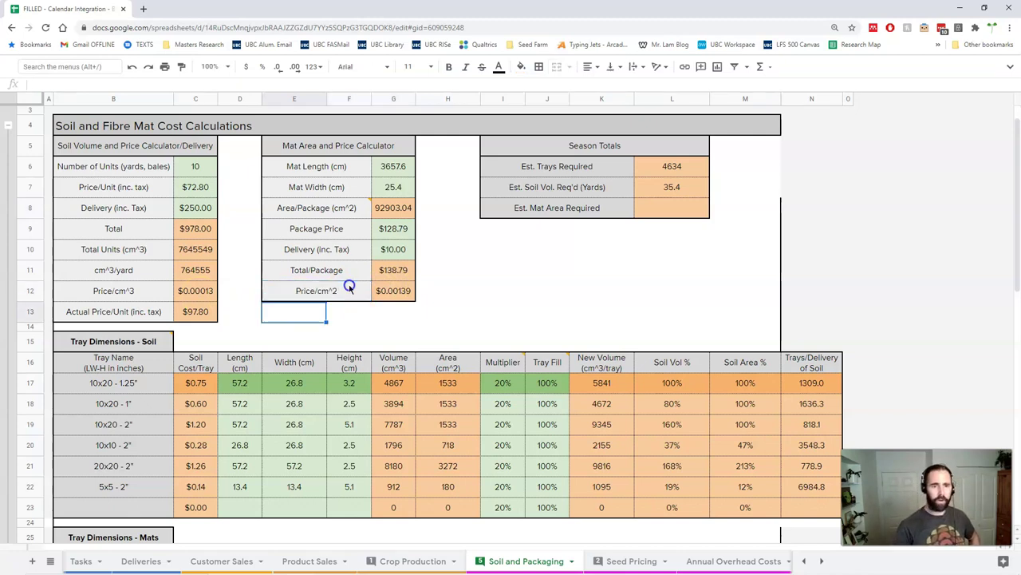
Check the formula that calculates the mat's price per square centimetre
{"action": "key", "text": "Up"}
{"action": "key", "text": "Right"}
{"action": "key", "text": "Left"}
{"action": "key", "text": "Right"}
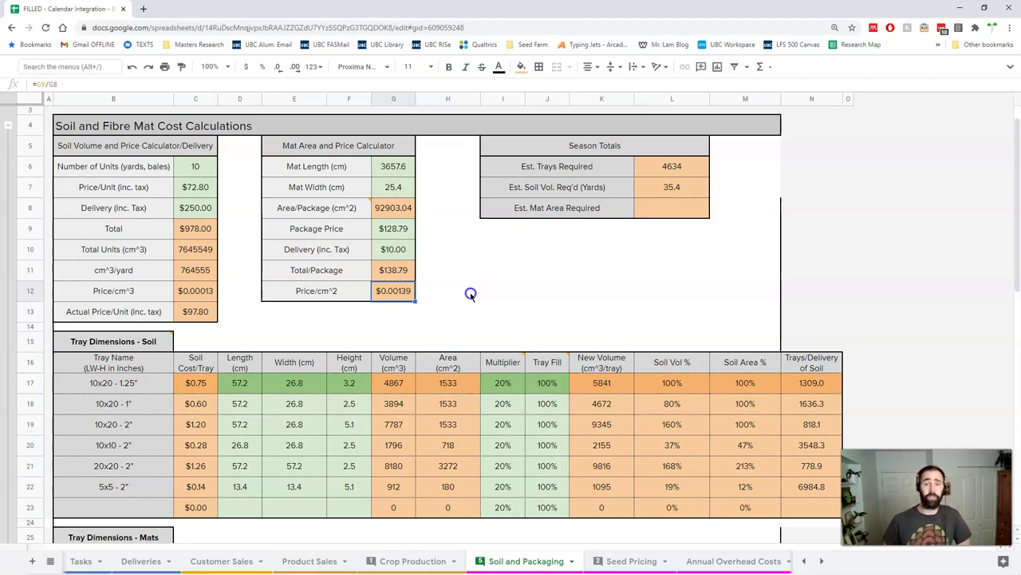
Review the Season Totals cells for estimated trays, soil volume and mat area, including the formulas behind them
{"action": "left_click", "coordinate": [666, 173]}
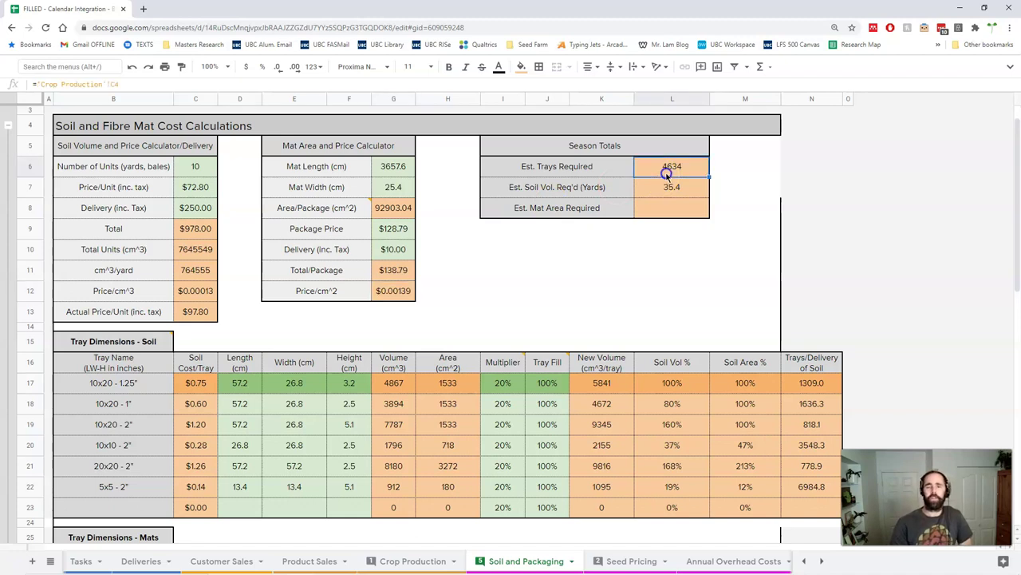
{"action": "left_click", "coordinate": [671, 166]}
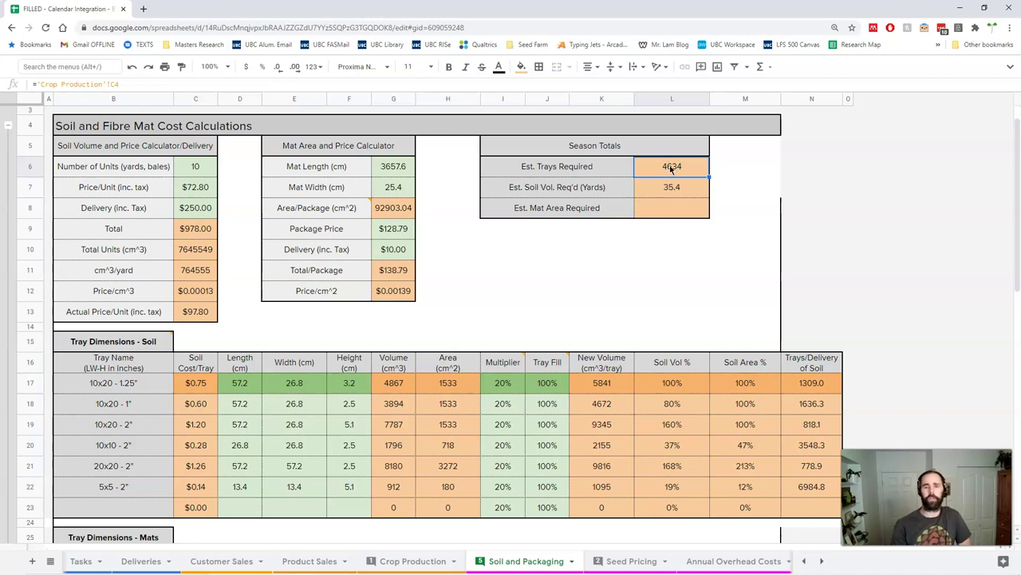
{"action": "left_click", "coordinate": [672, 190]}
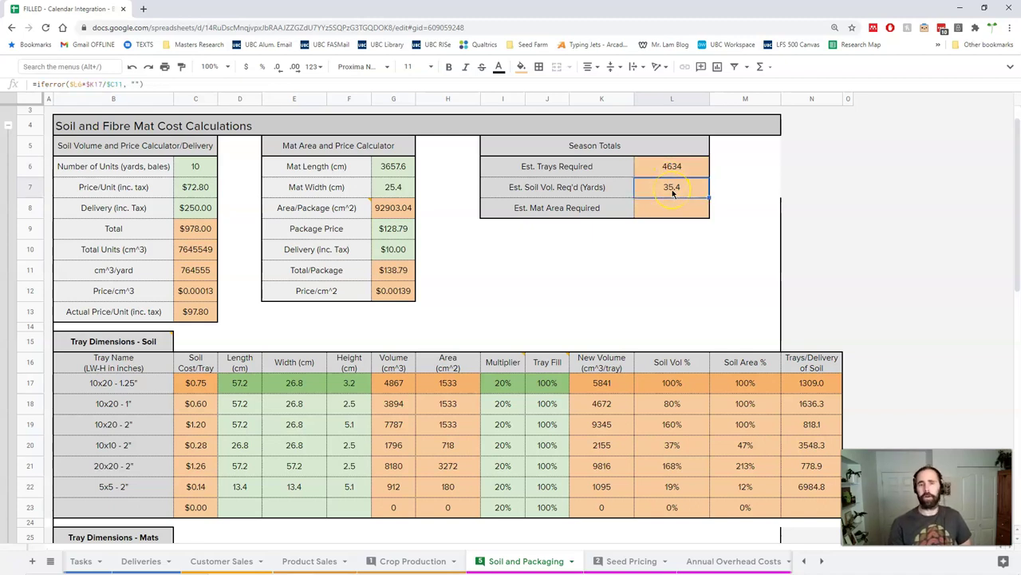
{"action": "left_click", "coordinate": [673, 210]}
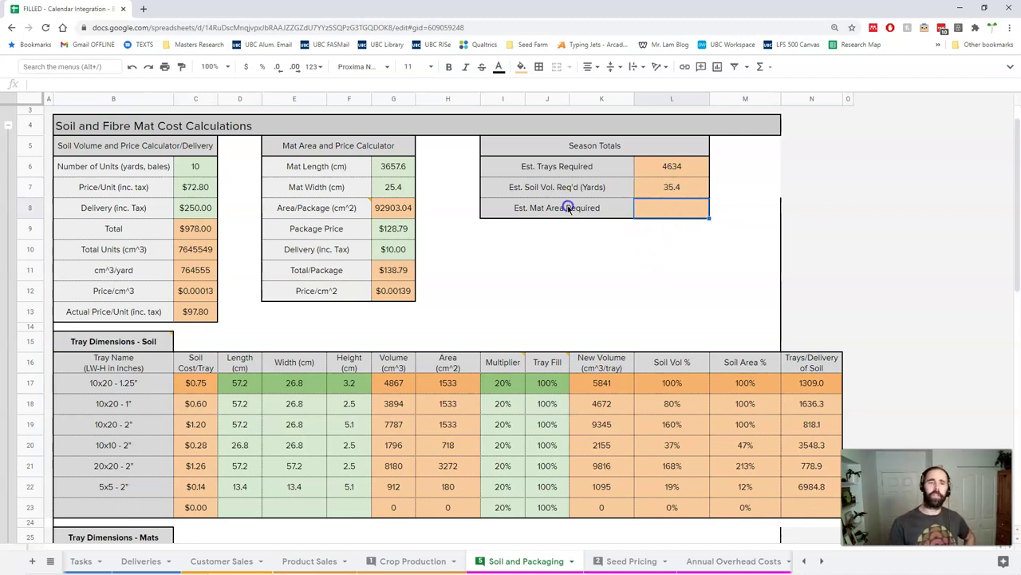
{"action": "left_click", "coordinate": [682, 188]}
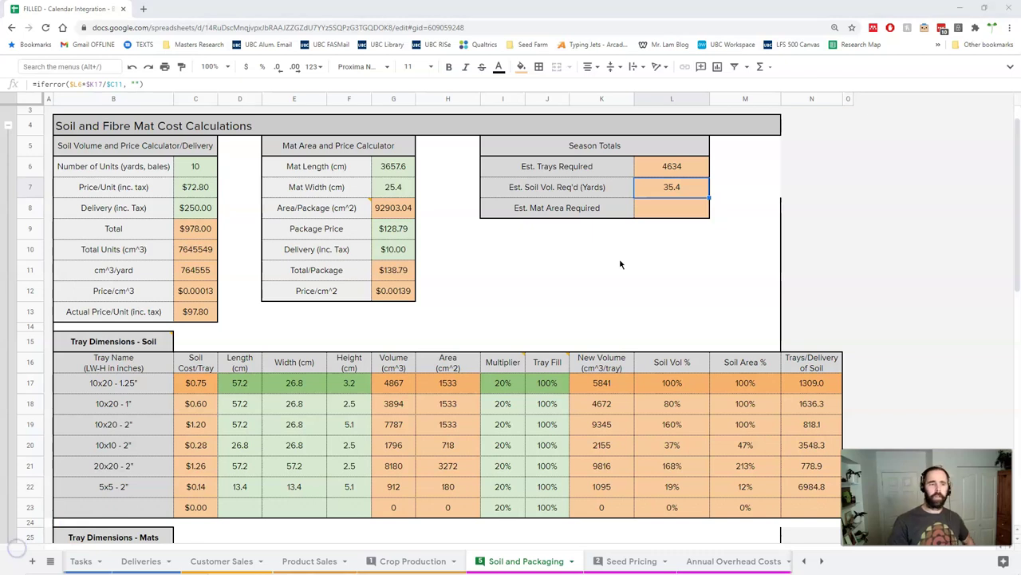
Examine the Tray Dimensions - Mats table, including its tray dimensions and Multiplier column
{"action": "scroll", "coordinate": [403, 427], "scroll_direction": "down", "scroll_amount": 3}
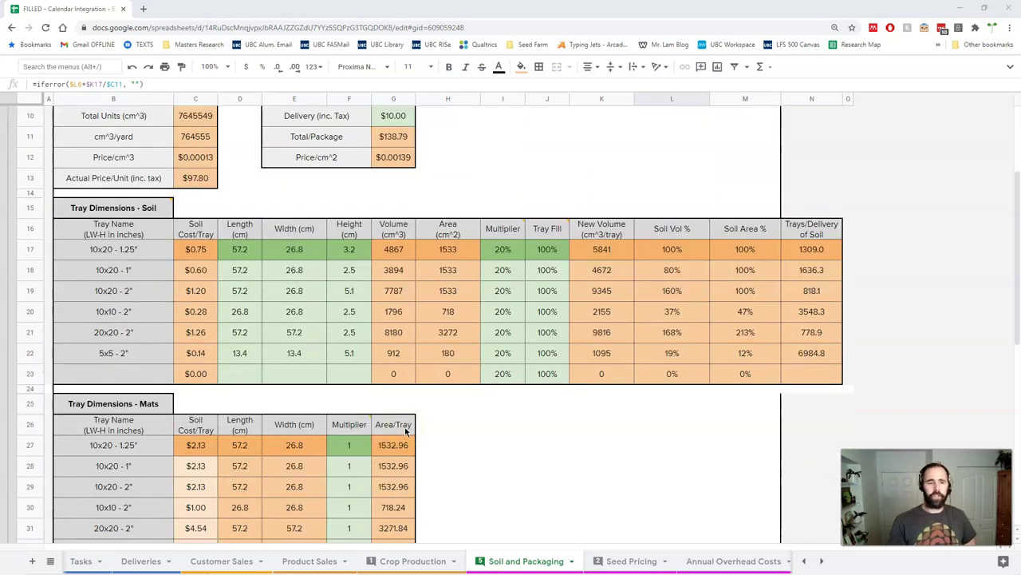
{"action": "scroll", "coordinate": [406, 431], "scroll_direction": "down", "scroll_amount": 1}
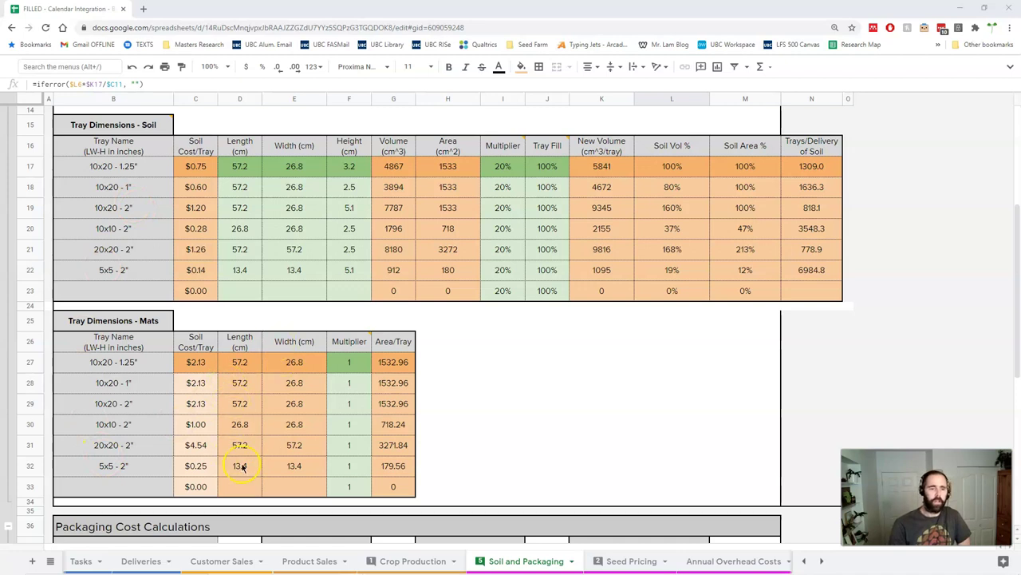
{"action": "mouse_move", "coordinate": [360, 349]}
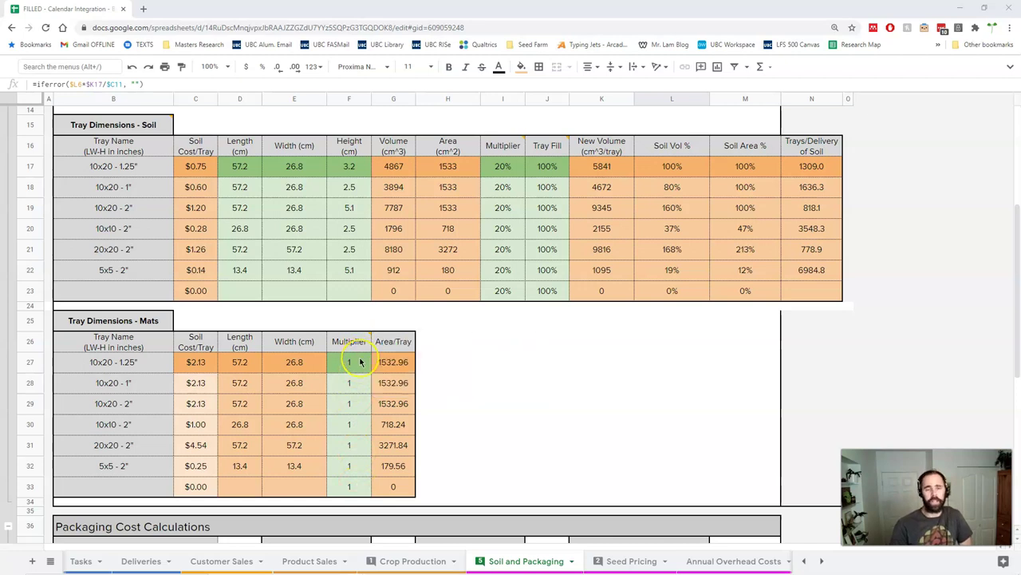
{"action": "scroll", "coordinate": [360, 361], "scroll_direction": "up", "scroll_amount": 2}
{"action": "scroll", "coordinate": [360, 361], "scroll_direction": "down", "scroll_amount": 3}
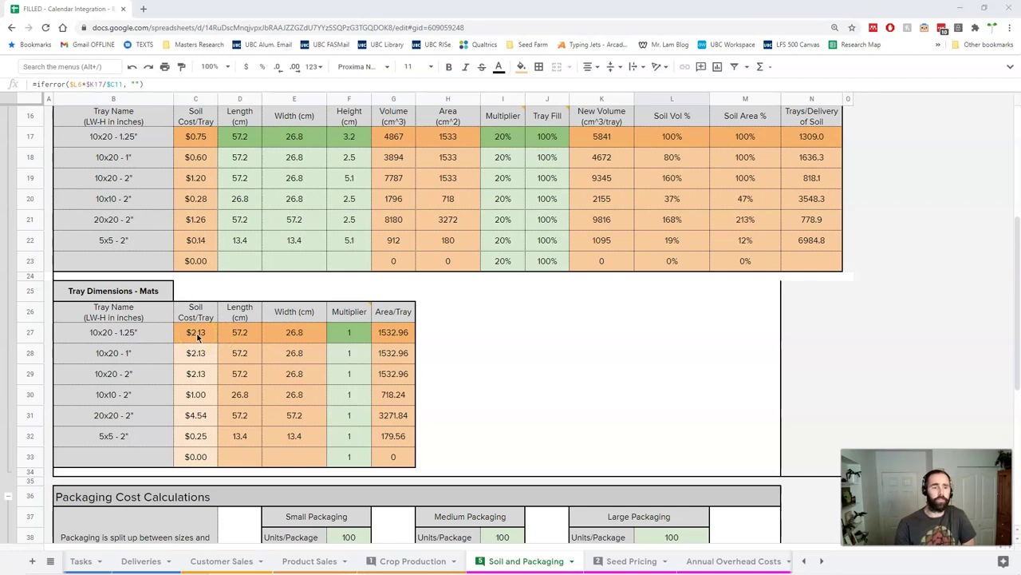
Compare the cost per tray of the 10x20 - 1.25" tray between the soil and mats tables
{"action": "left_click", "coordinate": [200, 137]}
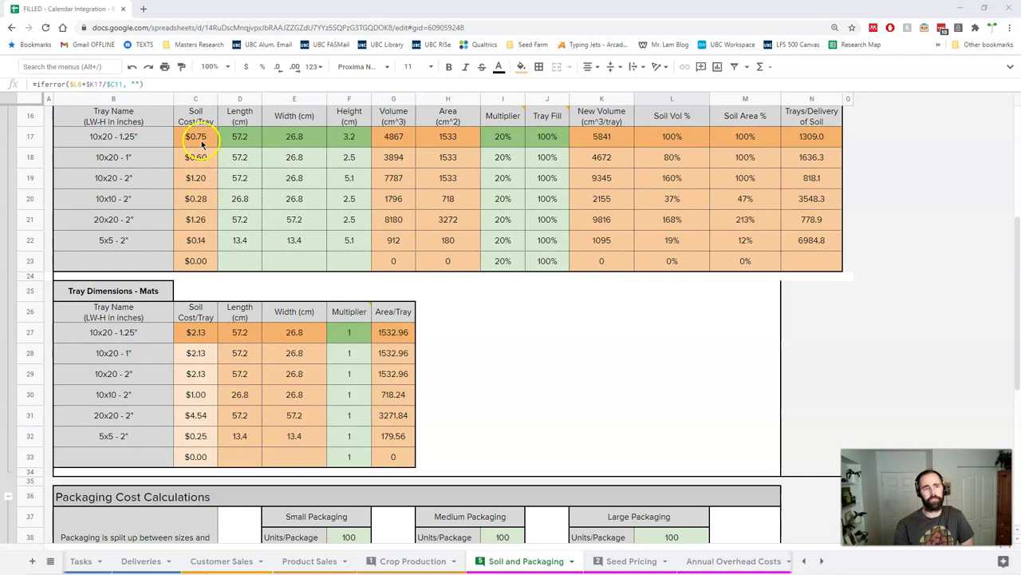
{"action": "left_click", "coordinate": [291, 381]}
{"action": "left_click", "coordinate": [194, 333]}
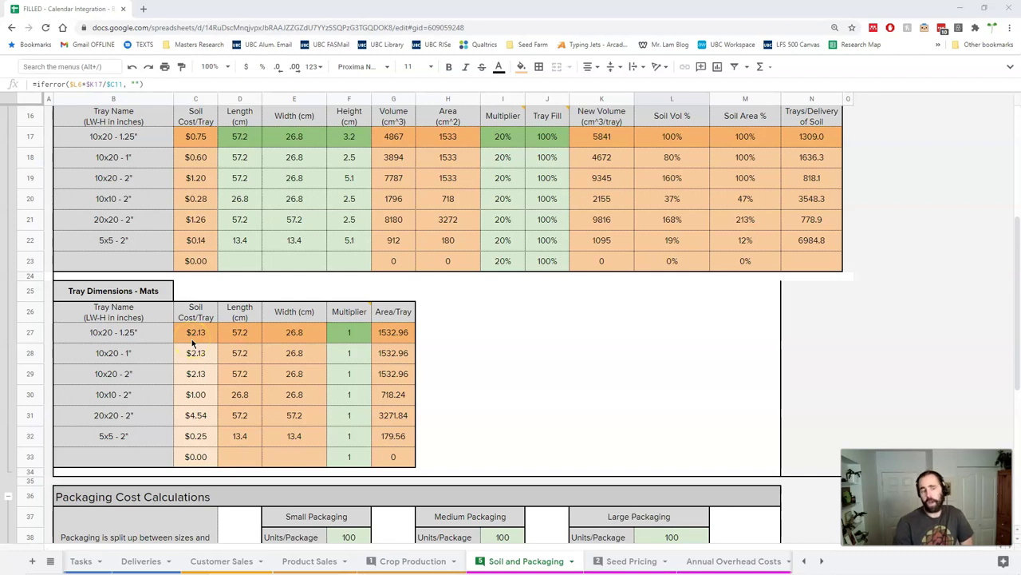
{"action": "left_click", "coordinate": [462, 381]}
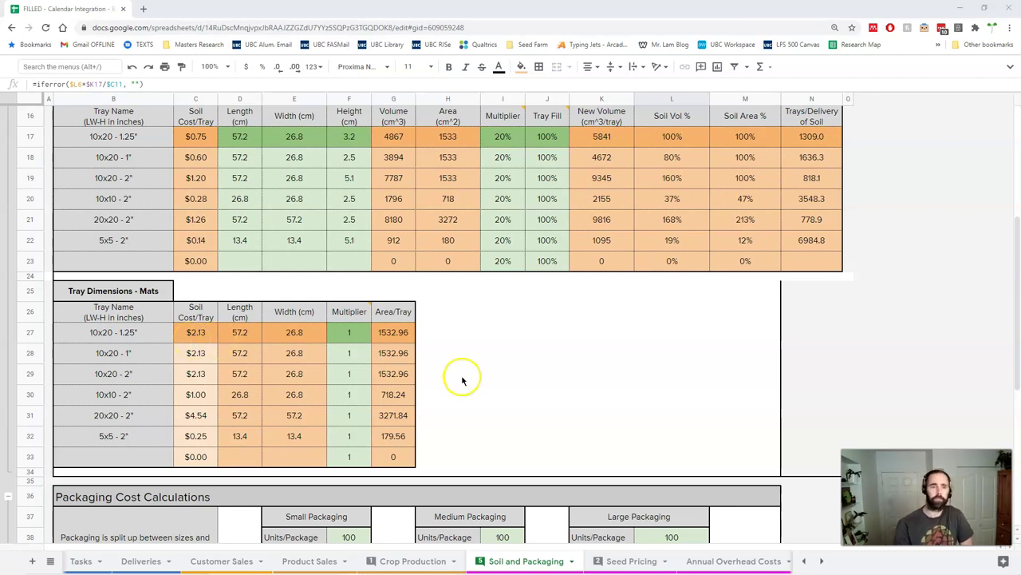
{"action": "left_click", "coordinate": [488, 329]}
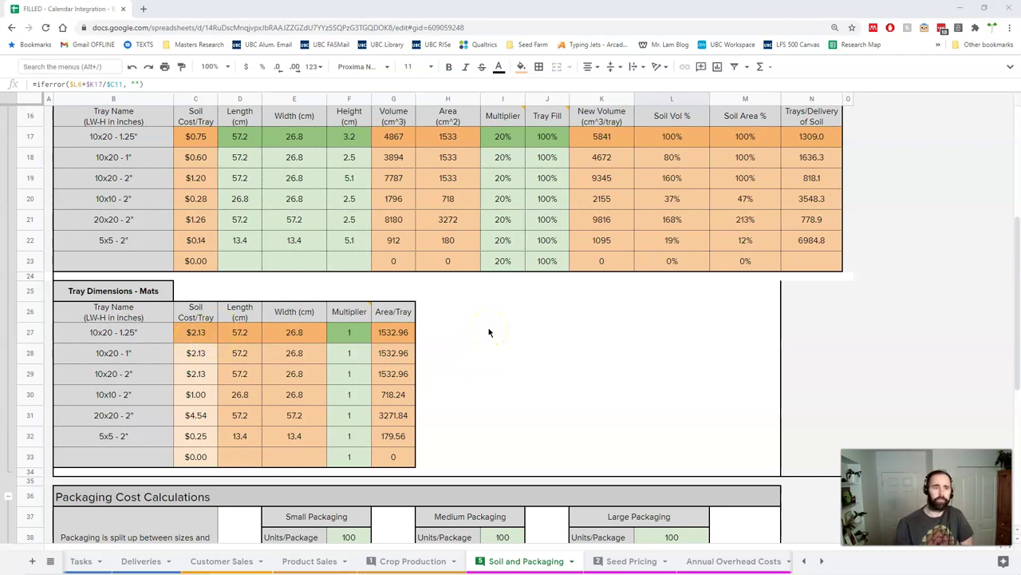
Review the Packaging Cost Calculations inputs for small packaging and the Price/Unit of the small, medium and large packaging
{"action": "scroll", "coordinate": [489, 332], "scroll_direction": "up", "scroll_amount": 5}
{"action": "scroll", "coordinate": [489, 332], "scroll_direction": "down", "scroll_amount": 9}
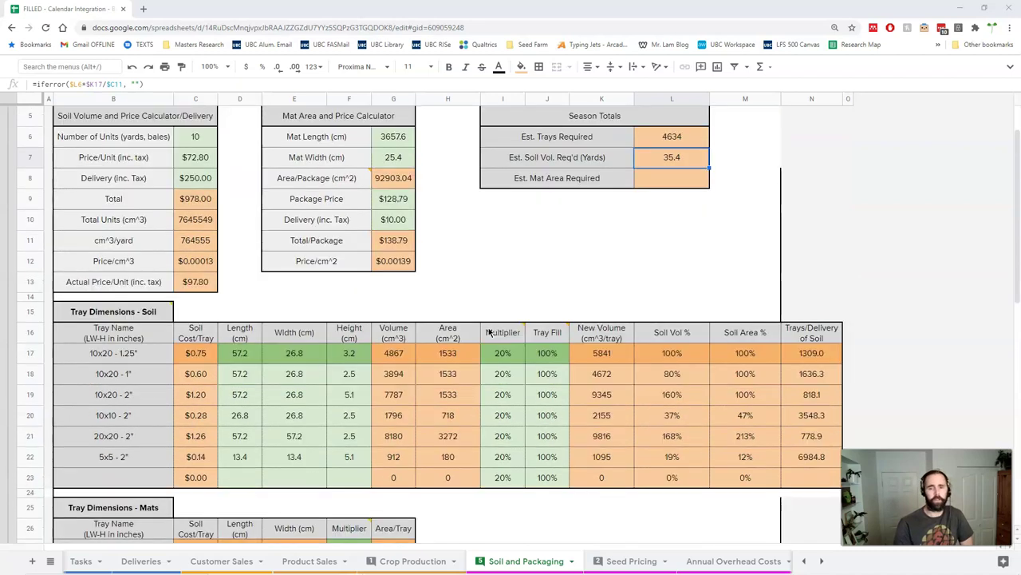
{"action": "scroll", "coordinate": [489, 332], "scroll_direction": "up", "scroll_amount": 1}
{"action": "scroll", "coordinate": [489, 332], "scroll_direction": "down", "scroll_amount": 3}
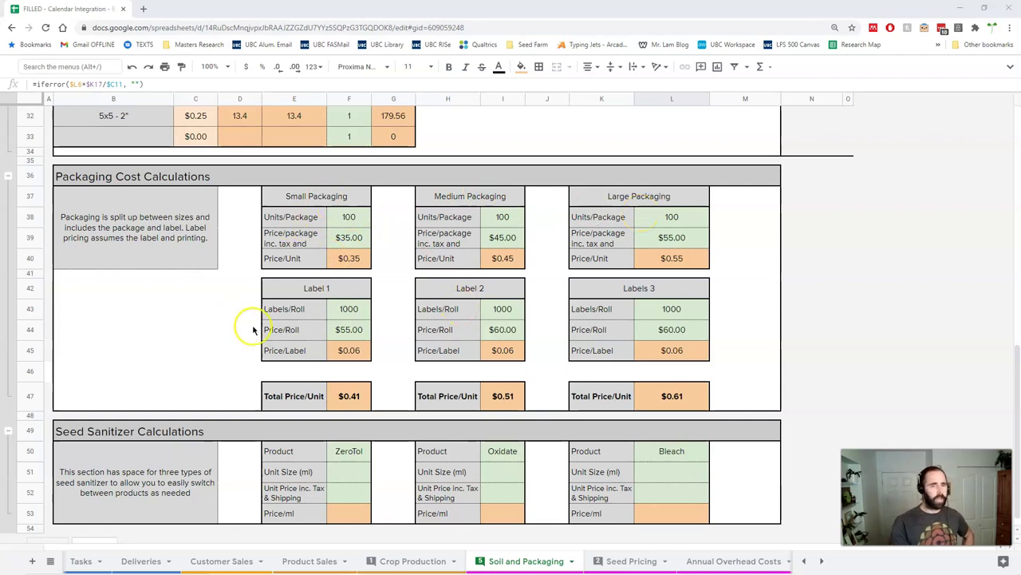
{"action": "left_click", "coordinate": [346, 217]}
{"action": "left_click", "coordinate": [348, 246]}
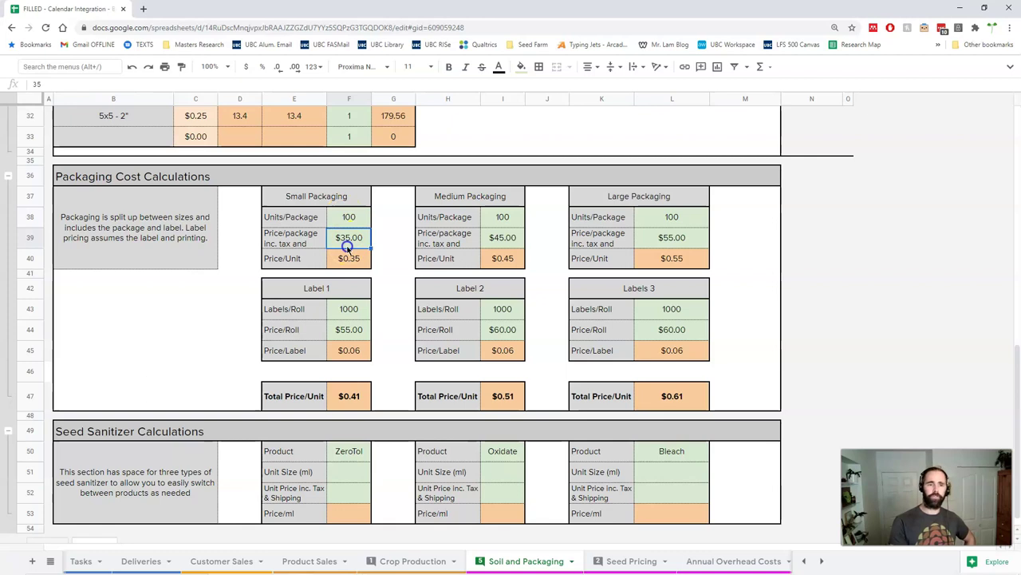
{"action": "left_click", "coordinate": [349, 258]}
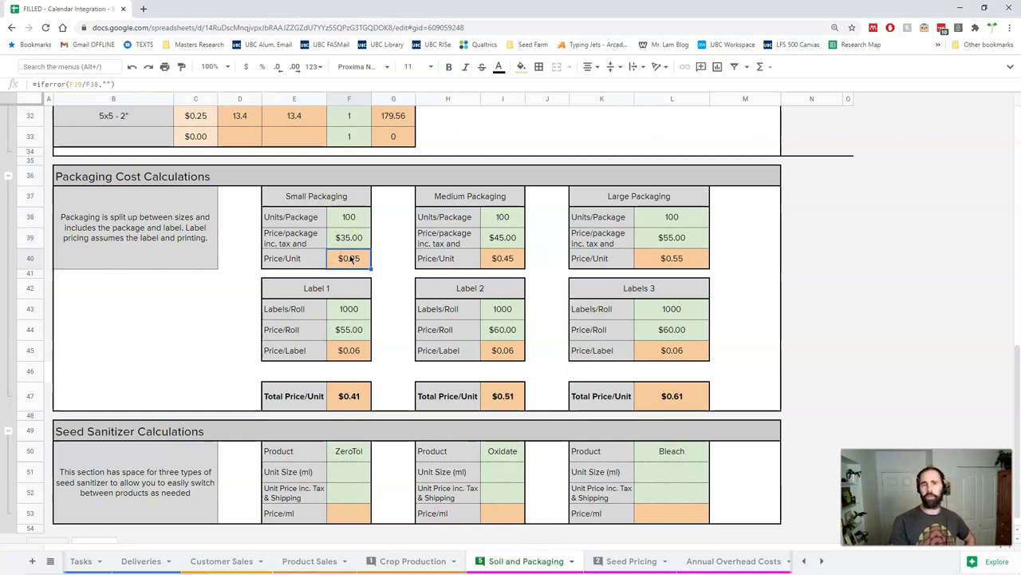
{"action": "left_click", "coordinate": [492, 259]}
{"action": "left_click", "coordinate": [671, 266]}
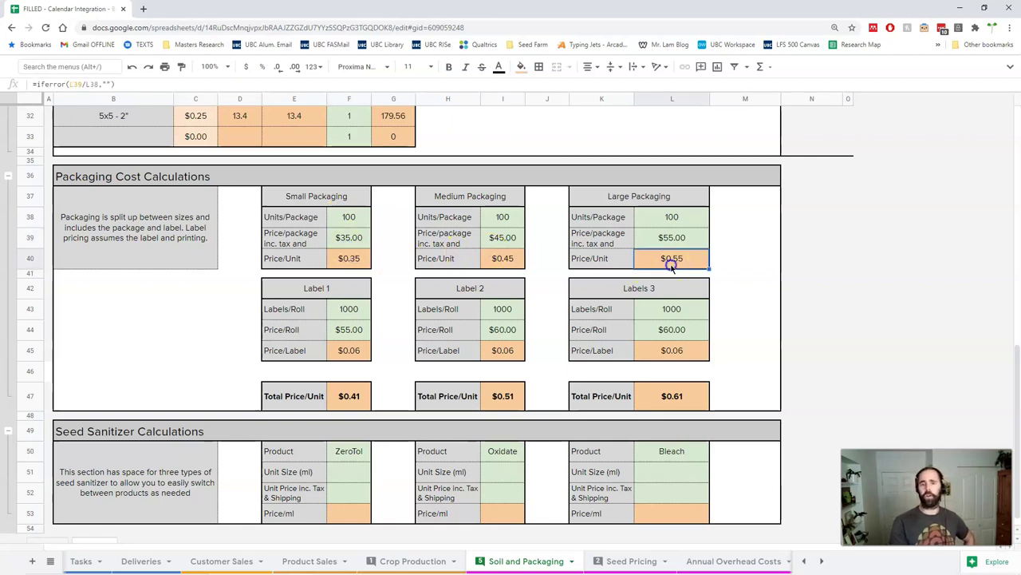
Review the Price/Label of the three label types and the Total Price/Unit of the small, medium and large packaging
{"action": "left_click", "coordinate": [338, 351]}
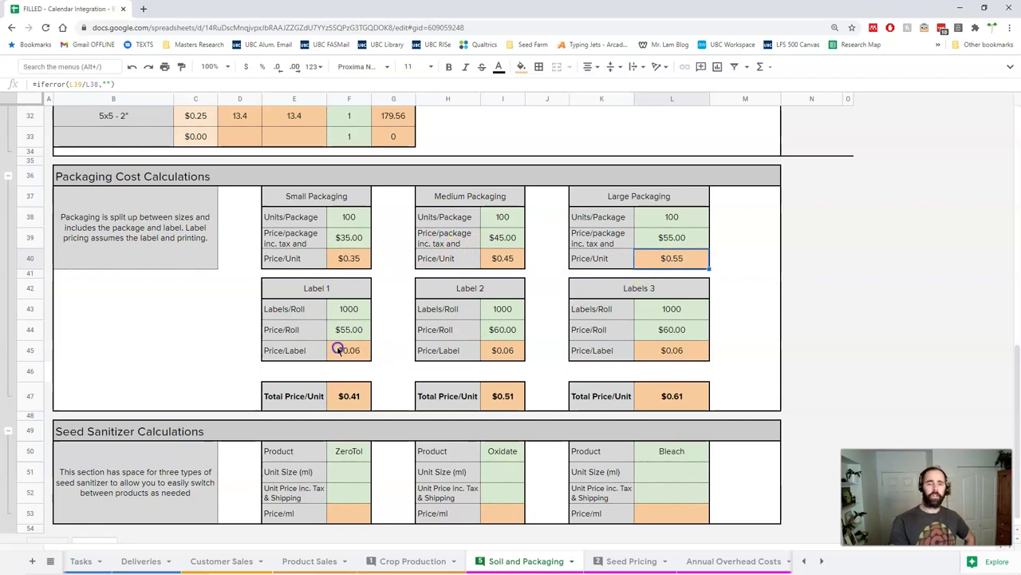
{"action": "left_click", "coordinate": [503, 351]}
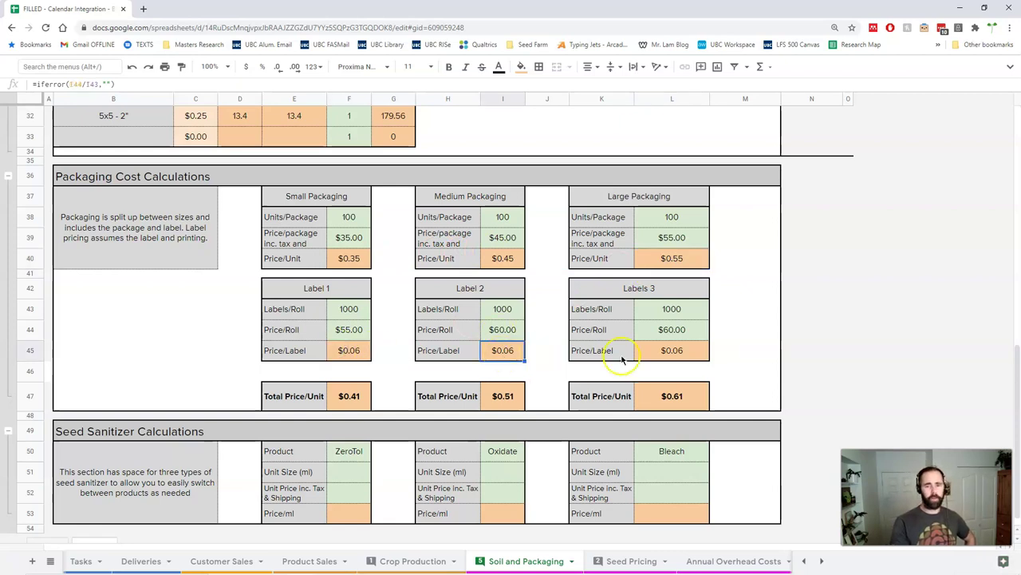
{"action": "left_click", "coordinate": [667, 352]}
{"action": "left_click", "coordinate": [502, 399]}
{"action": "scroll", "coordinate": [502, 399], "scroll_direction": "down", "scroll_amount": 1}
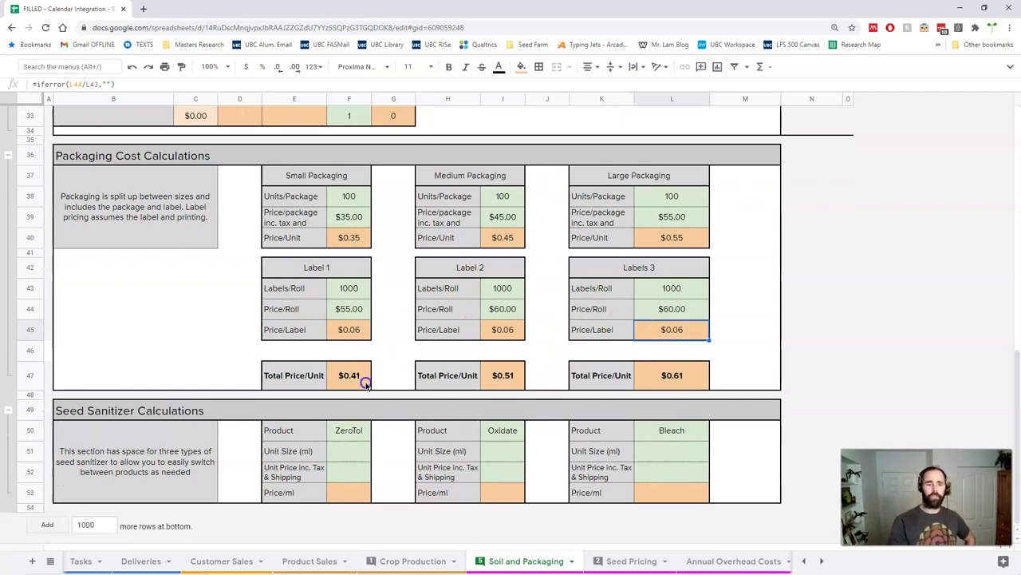
{"action": "left_click", "coordinate": [348, 377]}
{"action": "left_click", "coordinate": [495, 375]}
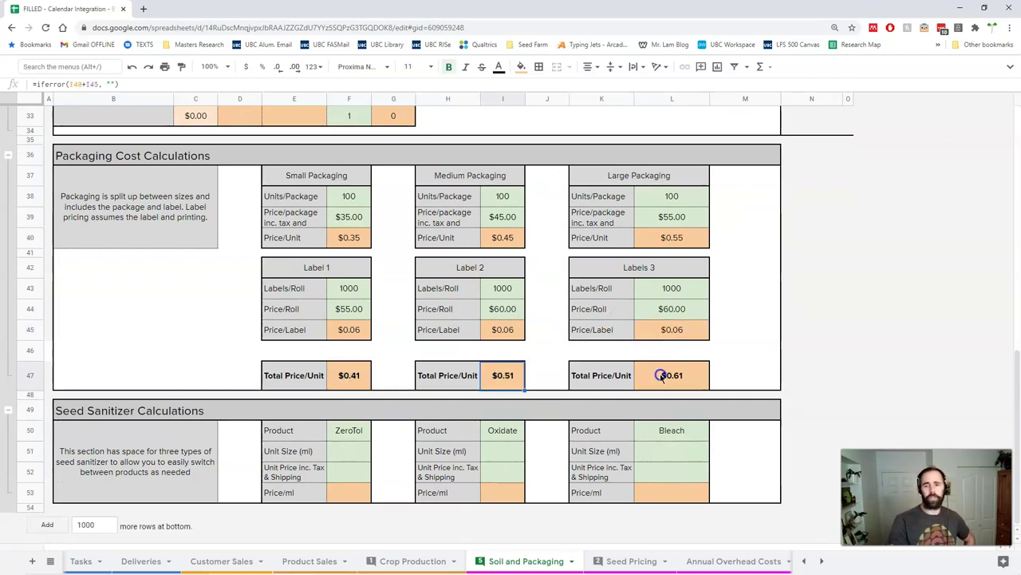
{"action": "left_click", "coordinate": [685, 375]}
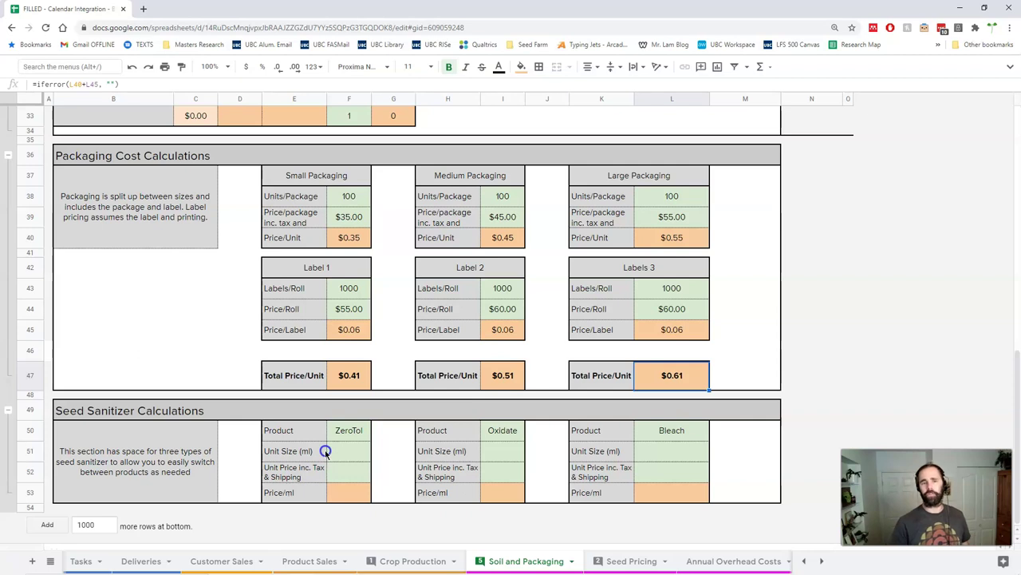
Look back over the sheet from the soil and mat calculators to the seed sanitizer section, and locate the Crop & Product Costs sheet
{"action": "scroll", "coordinate": [333, 384], "scroll_direction": "up", "scroll_amount": 10}
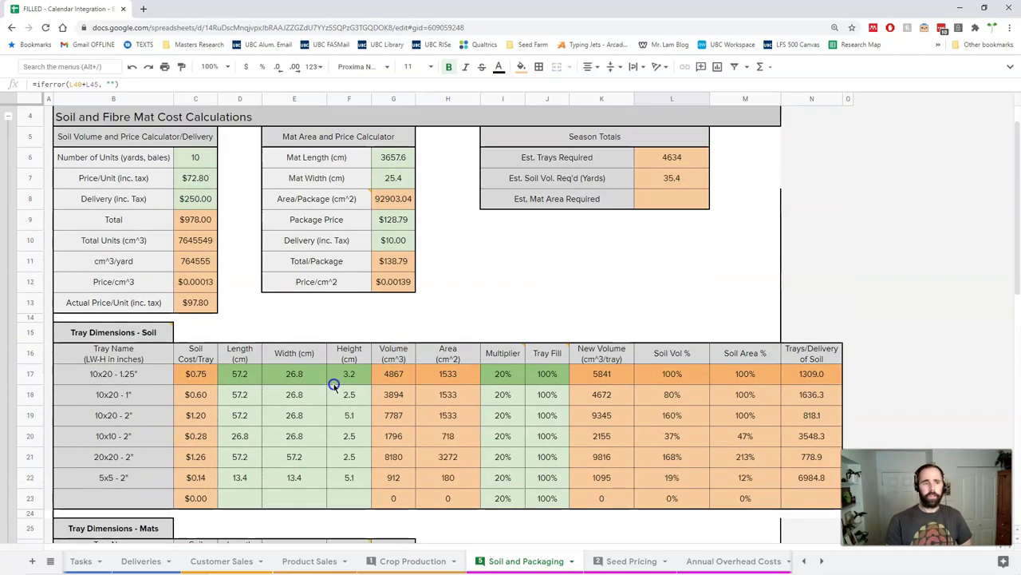
{"action": "scroll", "coordinate": [333, 384], "scroll_direction": "up", "scroll_amount": 1}
{"action": "mouse_move", "coordinate": [219, 386]}
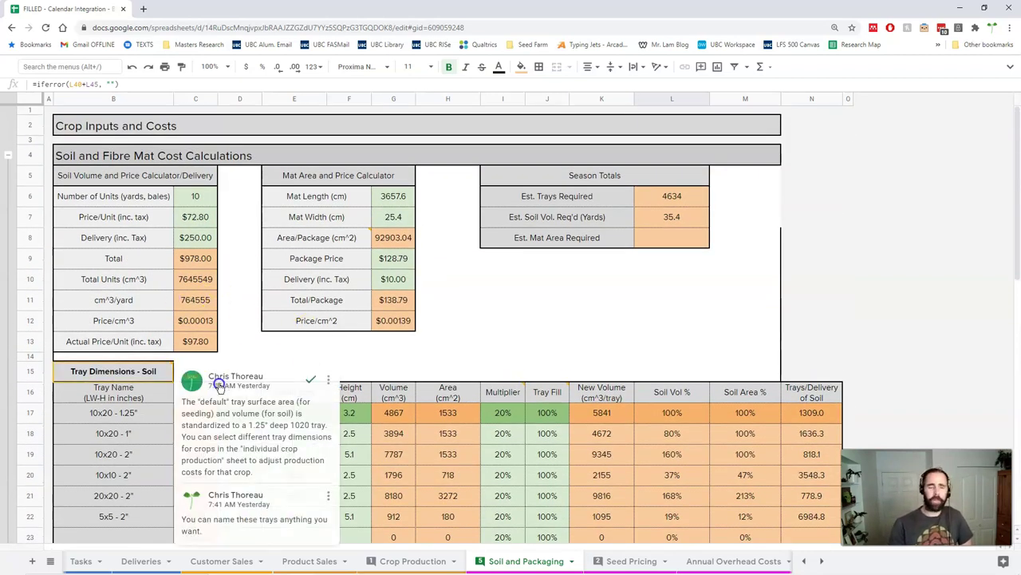
{"action": "scroll", "coordinate": [369, 406], "scroll_direction": "down", "scroll_amount": 7}
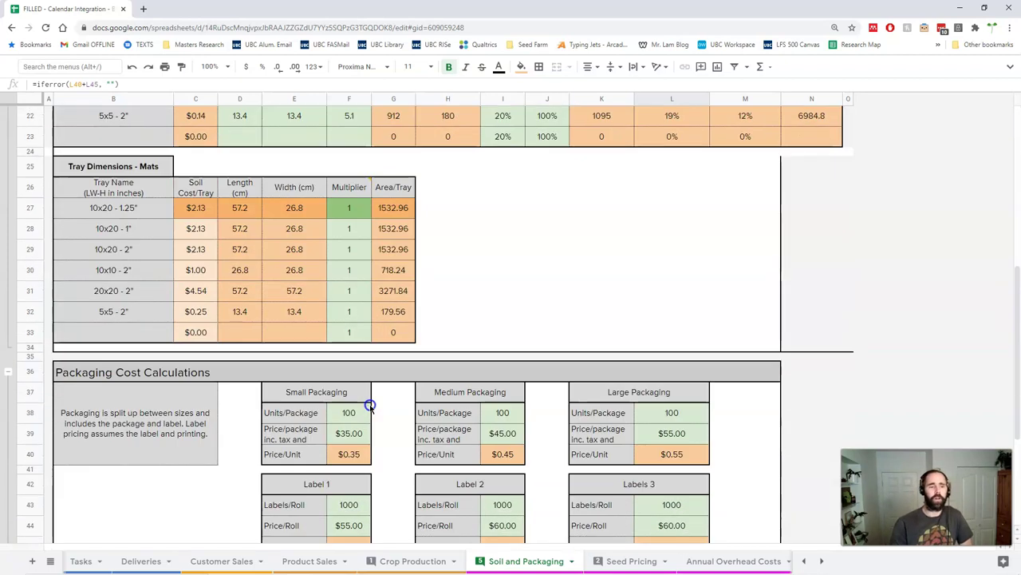
{"action": "scroll", "coordinate": [370, 405], "scroll_direction": "down", "scroll_amount": 2}
{"action": "scroll", "coordinate": [365, 426], "scroll_direction": "down", "scroll_amount": 2}
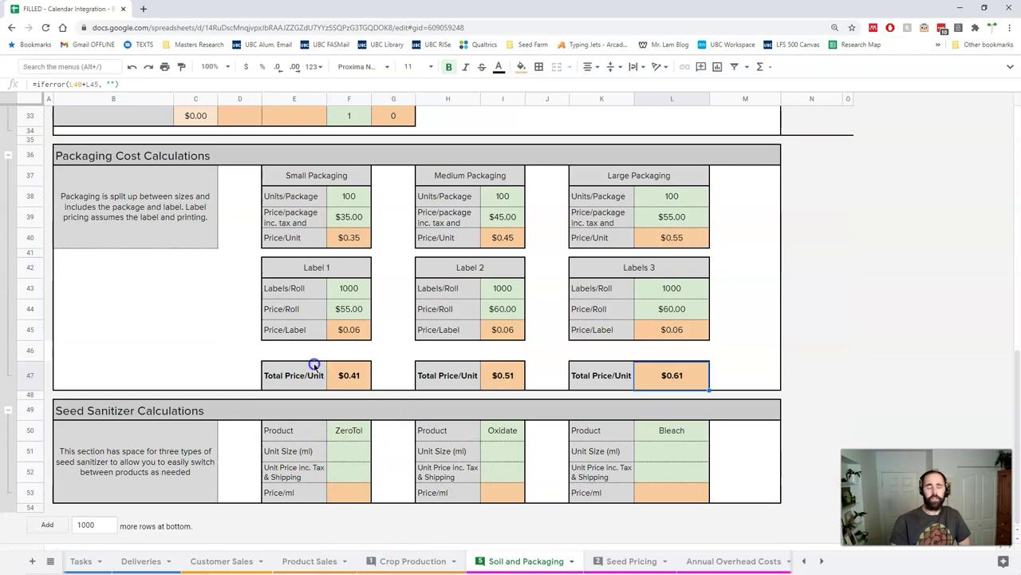
{"action": "scroll", "coordinate": [607, 558], "scroll_direction": "down", "scroll_amount": 3}
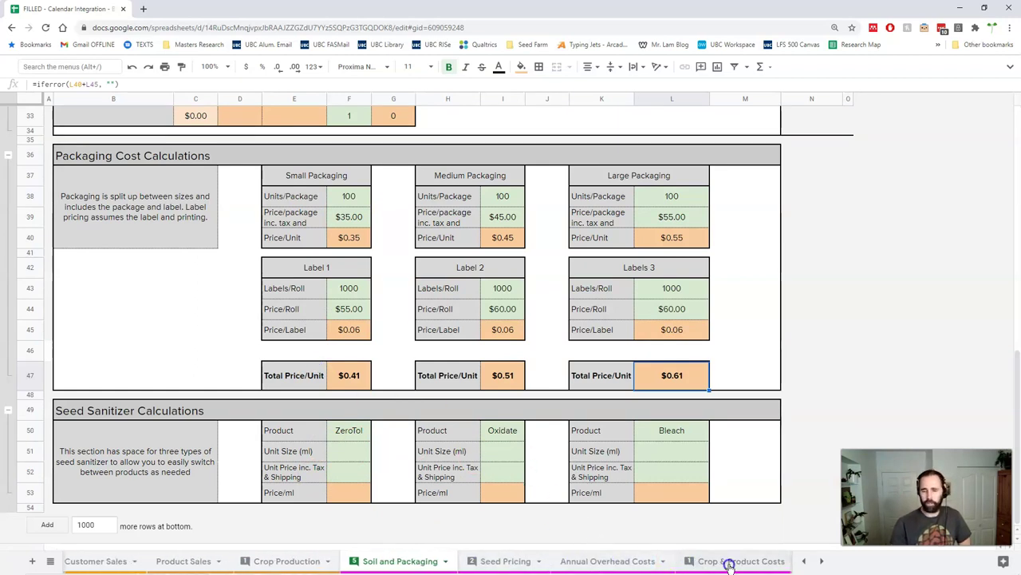
{"action": "scroll", "coordinate": [728, 563], "scroll_direction": "up", "scroll_amount": 1}
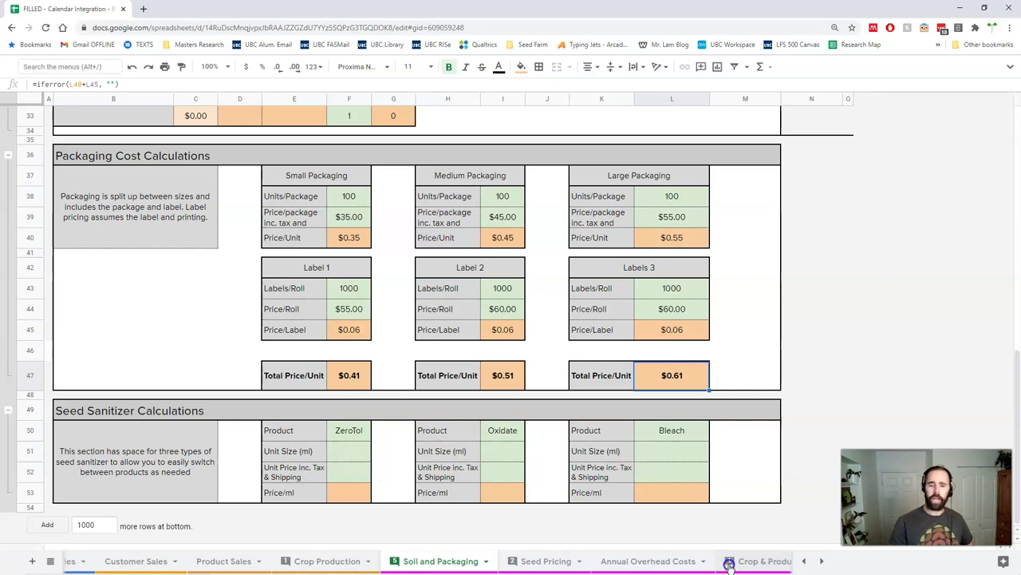